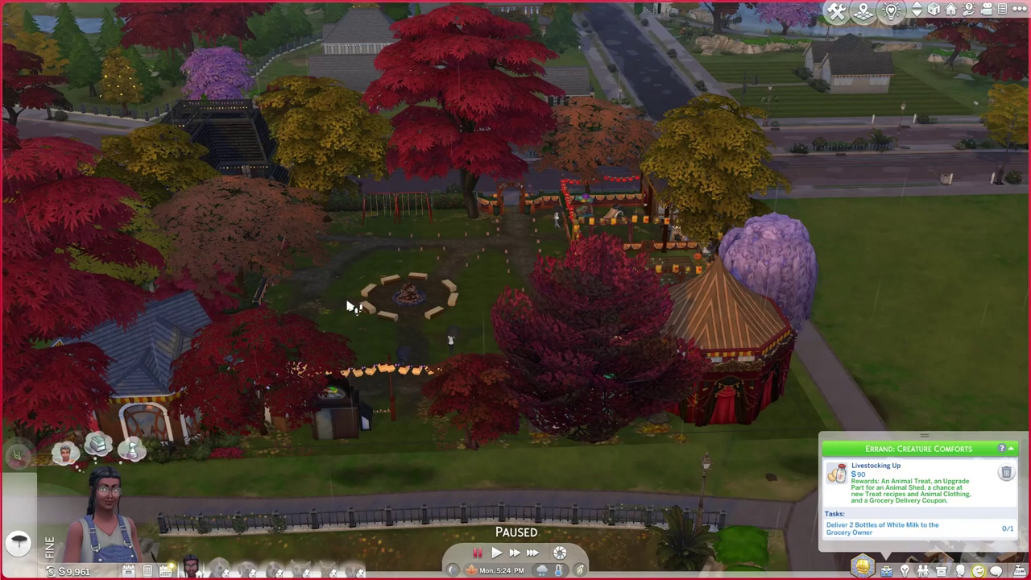
Examine the autumn park lot, its vendor stalls and the furnished interior of the red striped tent
drag(352, 308, 341, 272)
scroll(397, 262, up, 4)
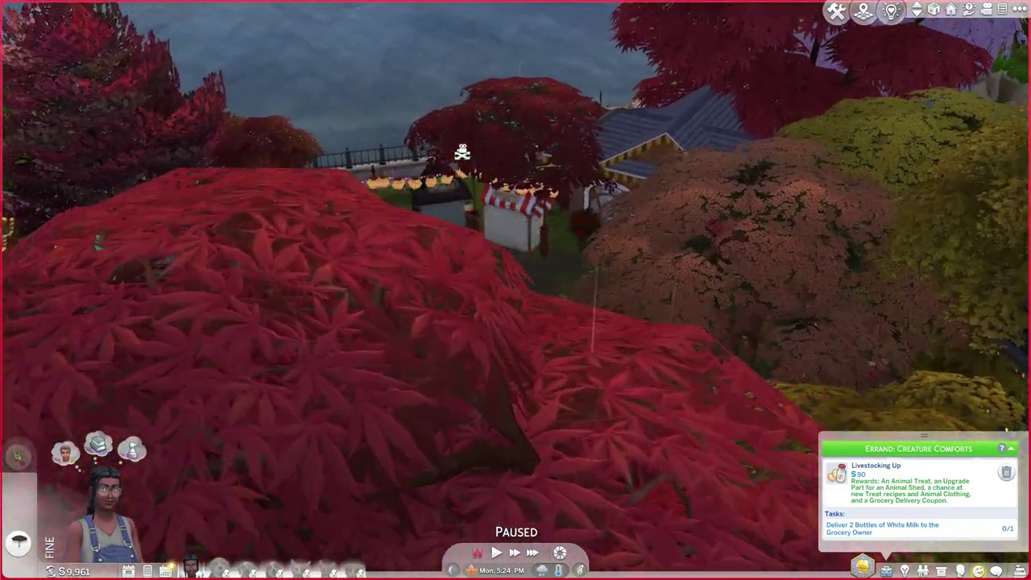
drag(461, 151, 363, 281)
scroll(365, 281, up, 4)
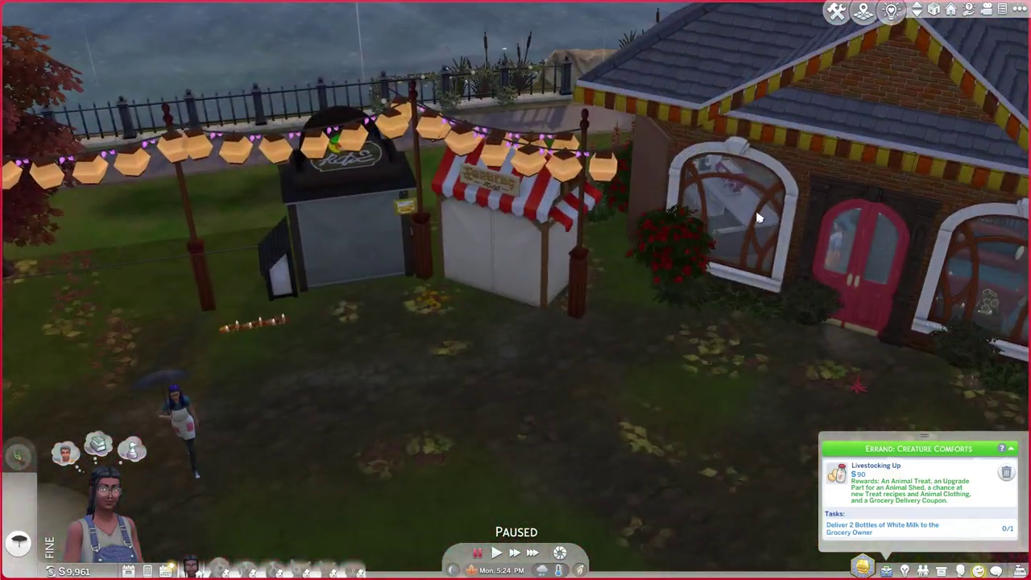
drag(628, 256, 217, 413)
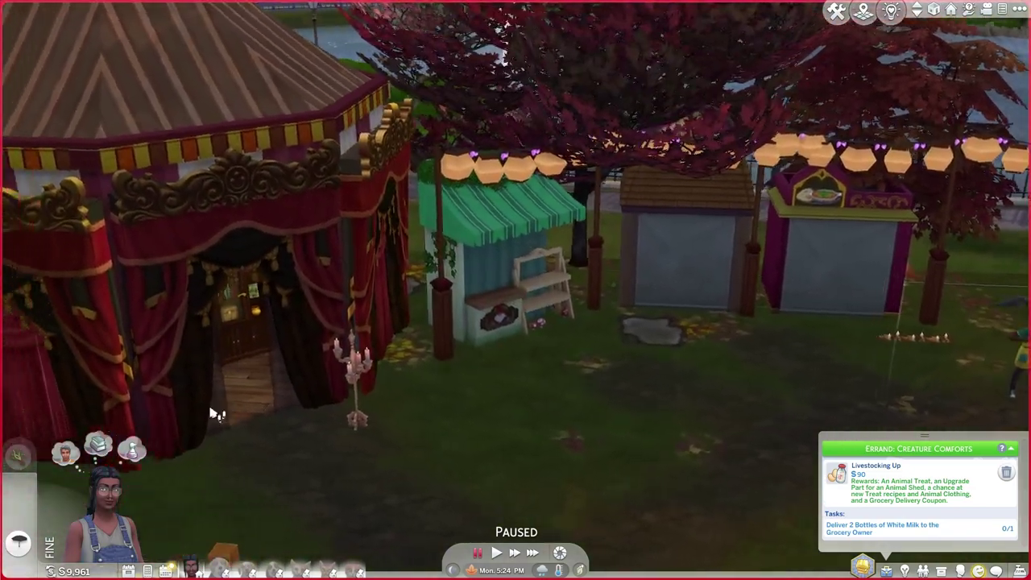
scroll(248, 370, up, 6)
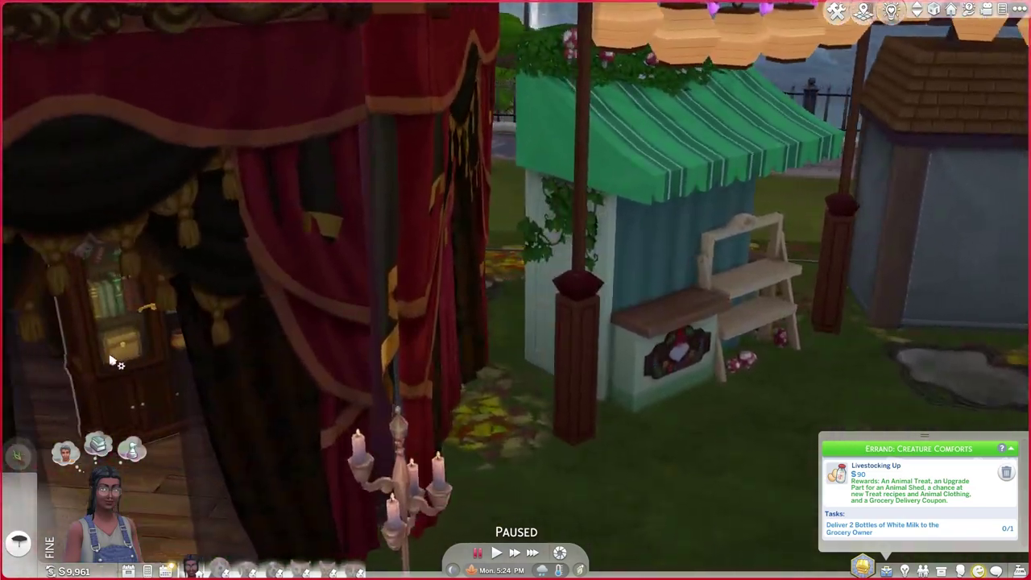
scroll(121, 376, down, 6)
key(End)
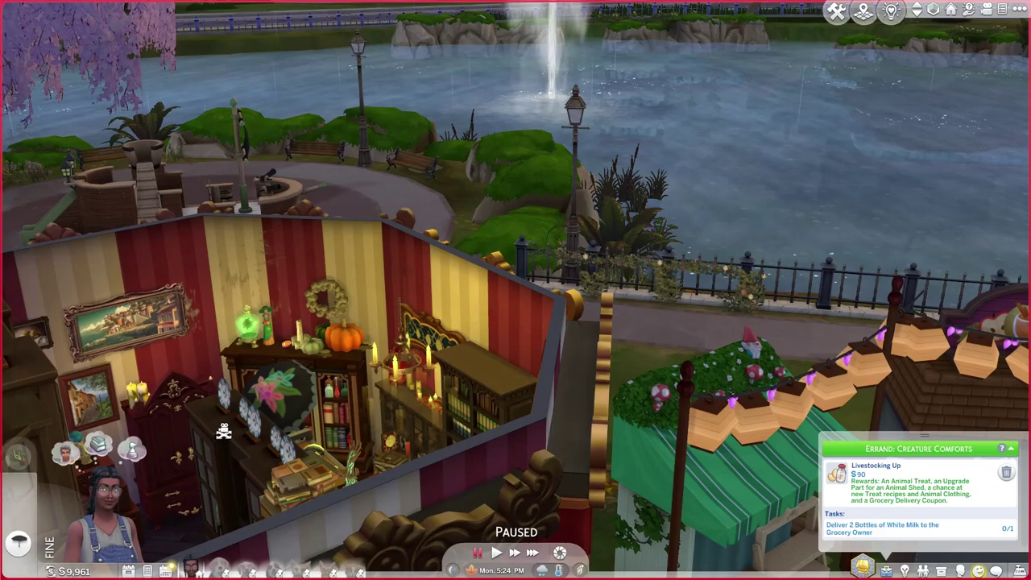
scroll(223, 432, up, 5)
drag(279, 236, 205, 204)
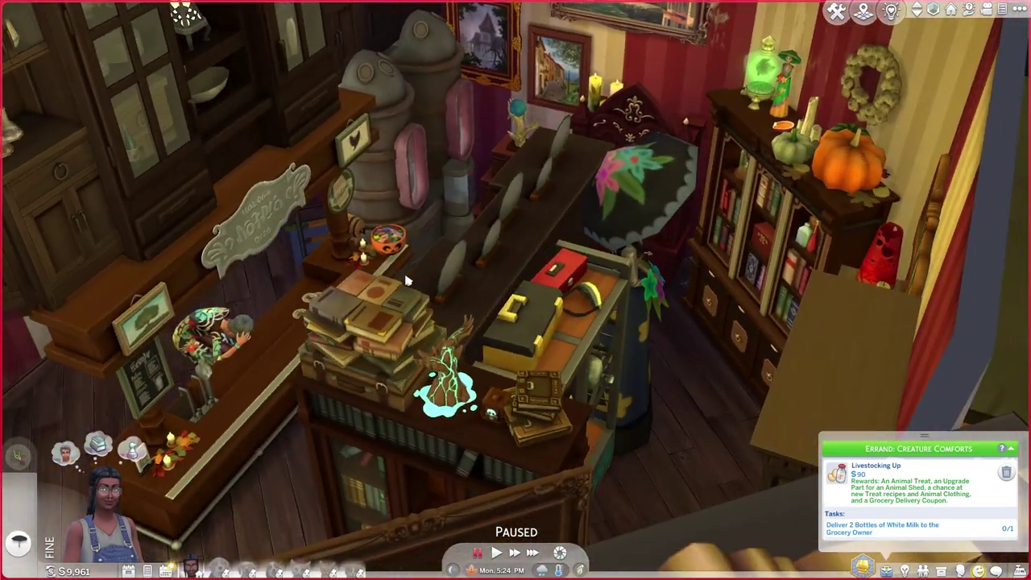
drag(409, 281, 414, 283)
key(s)
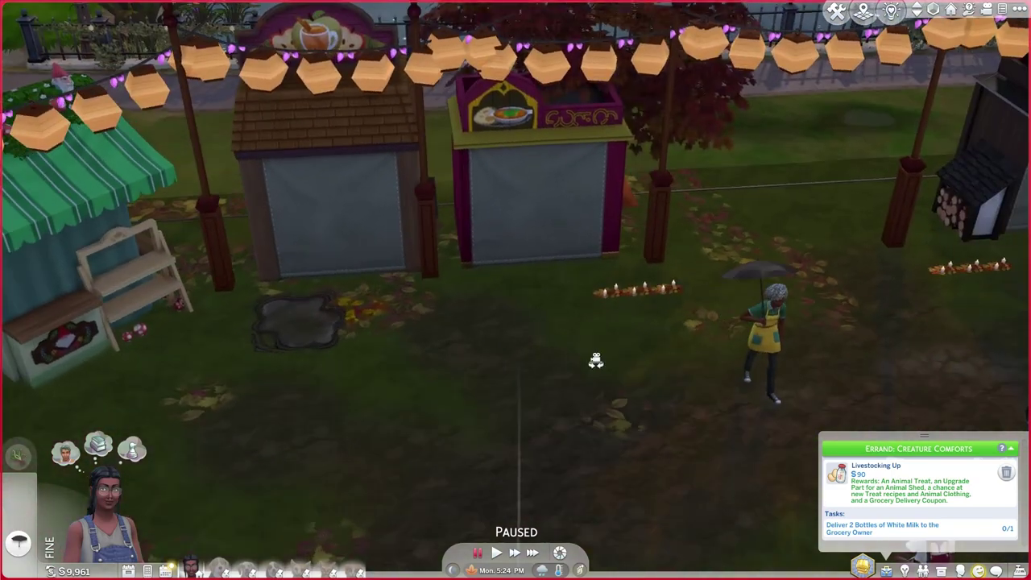
Examine the closed vendor stalls beneath the lanterns, including the hire-vendor option, and the surrounding festival grounds
scroll(596, 361, down, 3)
drag(596, 361, 527, 228)
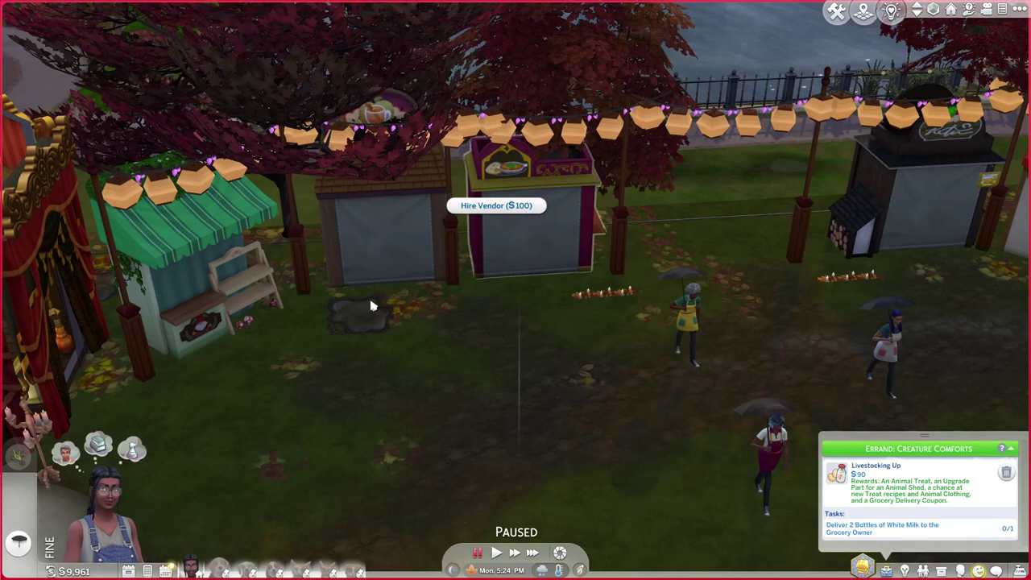
scroll(398, 451, down, 5)
drag(425, 435, 642, 393)
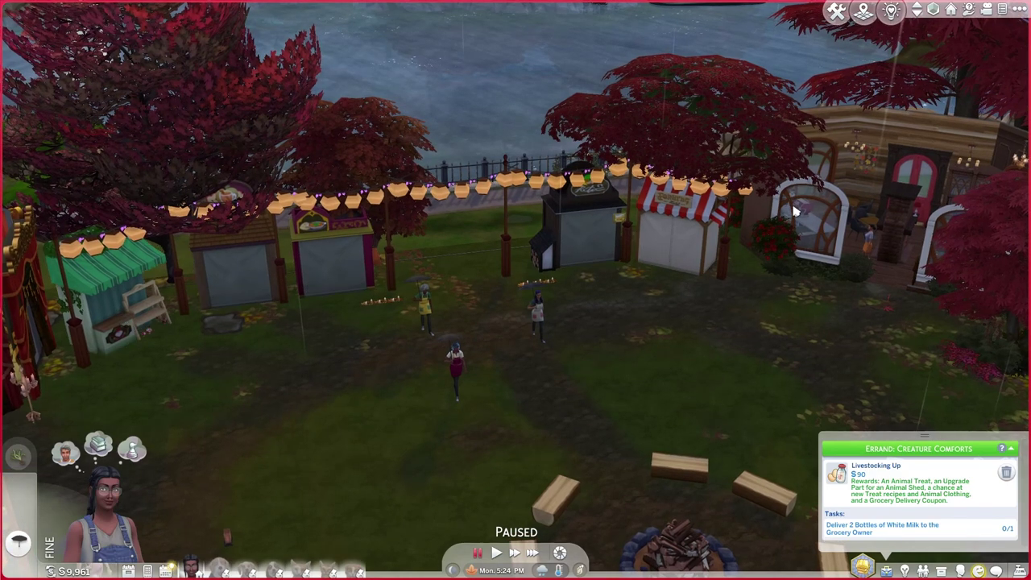
drag(804, 232, 779, 236)
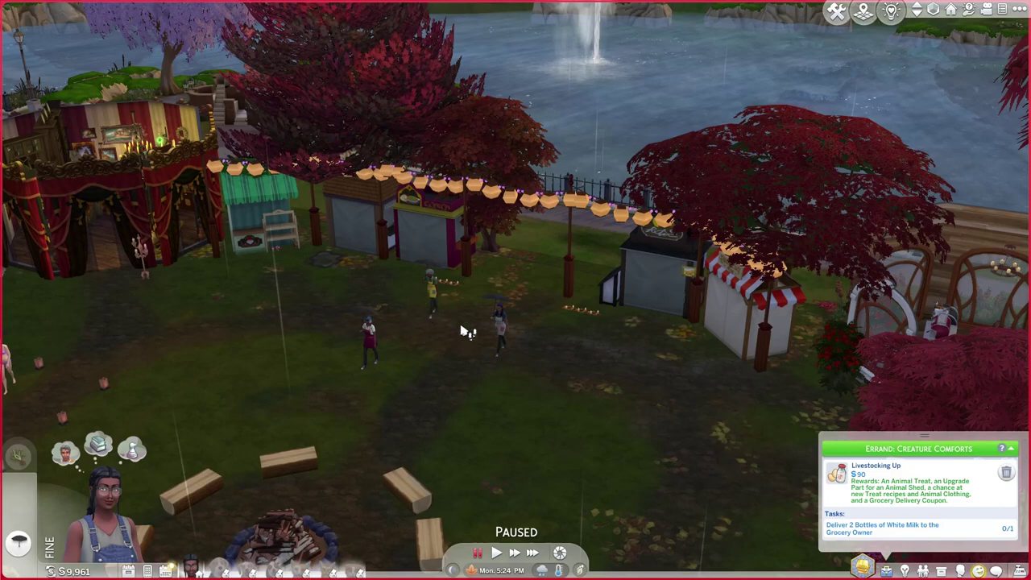
drag(440, 326, 439, 327)
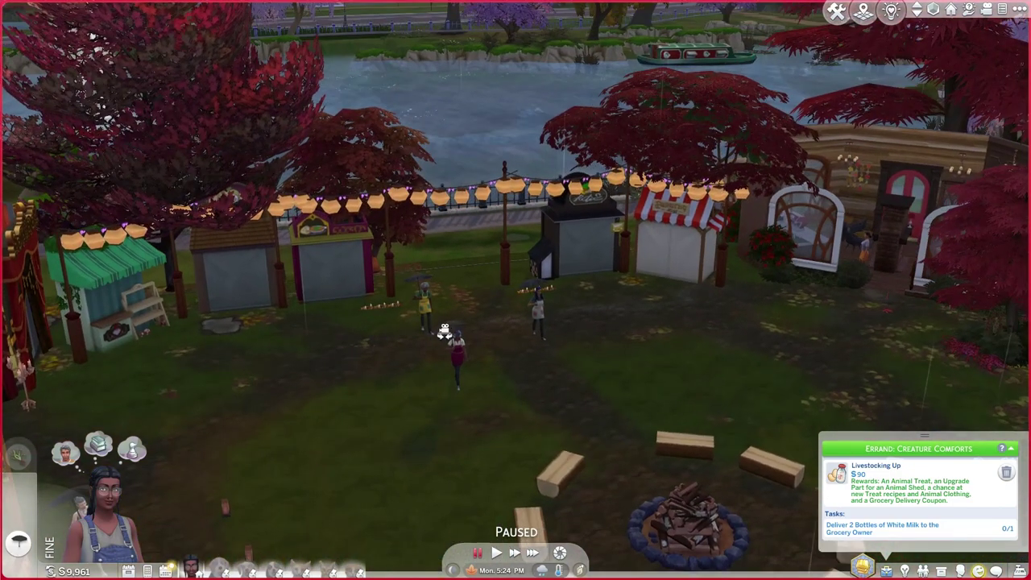
scroll(479, 308, down, 5)
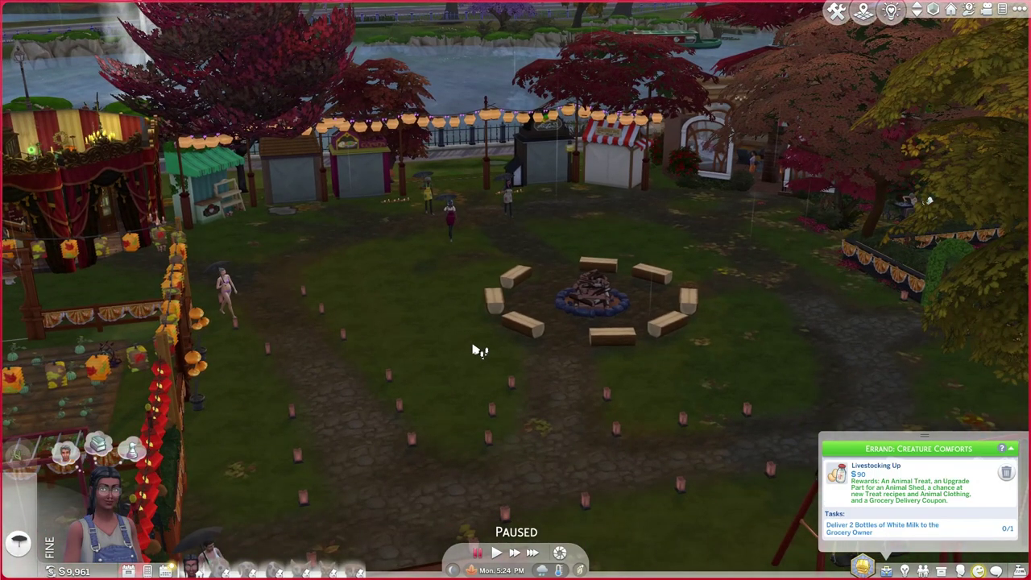
scroll(471, 354, up, 4)
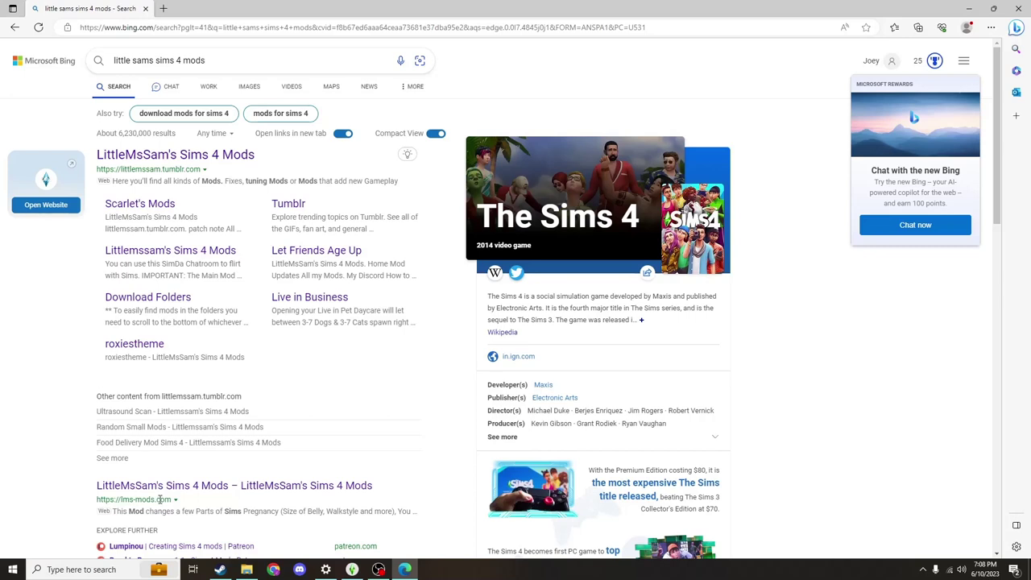
Open LittleMsSam's Sims 4 Mods site from the search results and browse its full list of gameplay mods
click(121, 159)
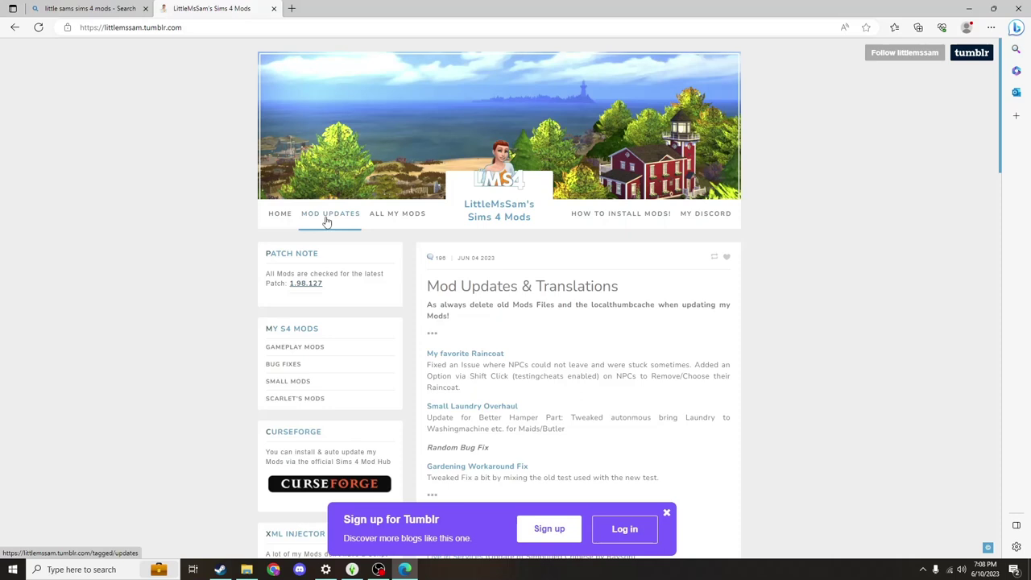
click(389, 219)
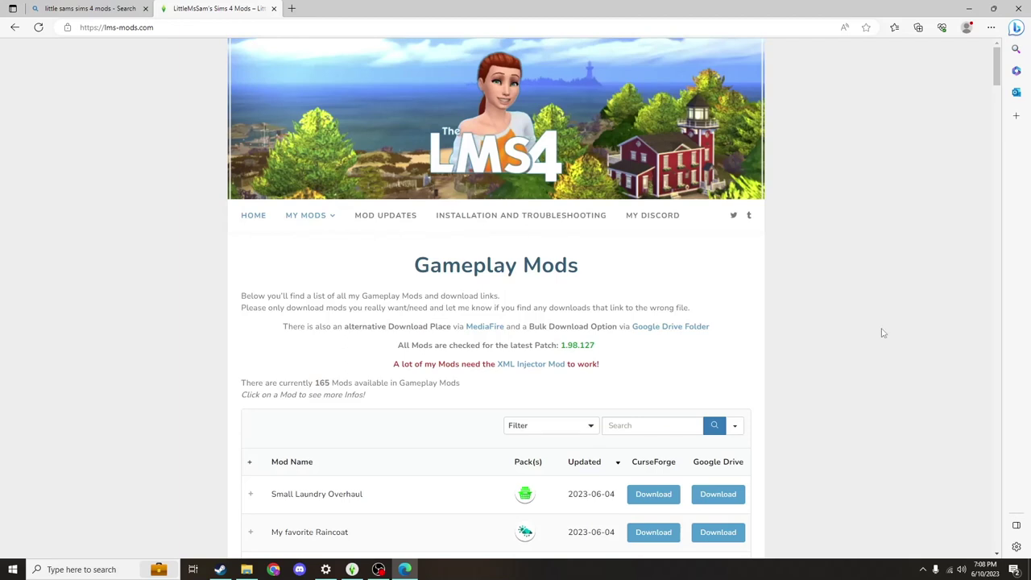
scroll(860, 290, down, 4)
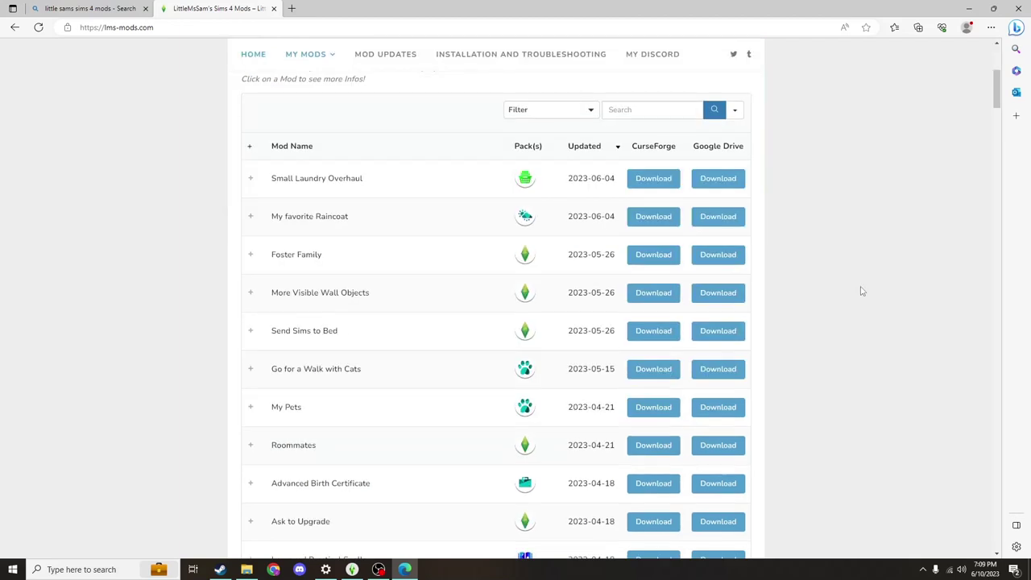
scroll(860, 291, down, 4)
scroll(872, 363, up, 5)
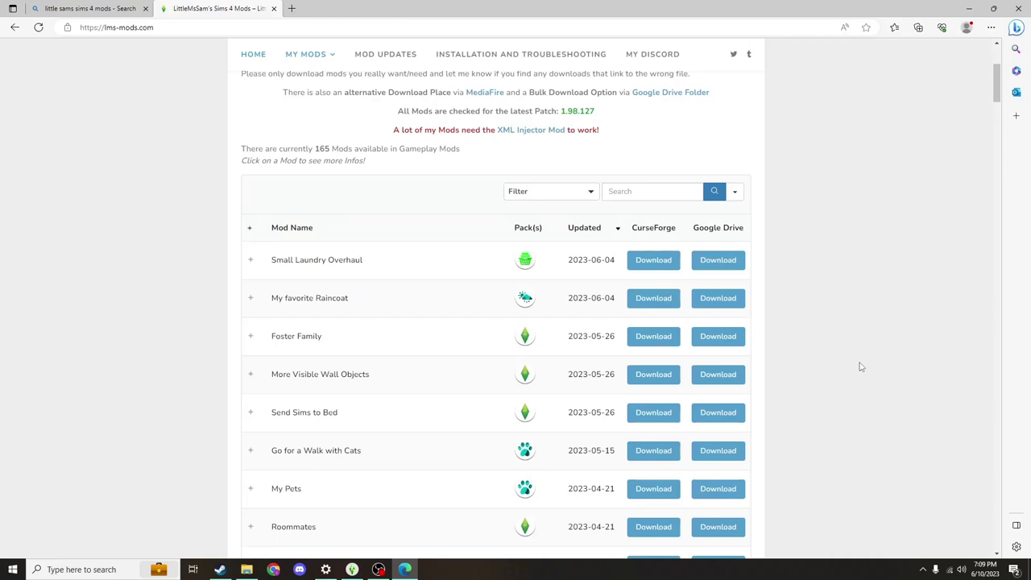
Search the Gameplay Mods list for "employee"
click(628, 193)
click(300, 277)
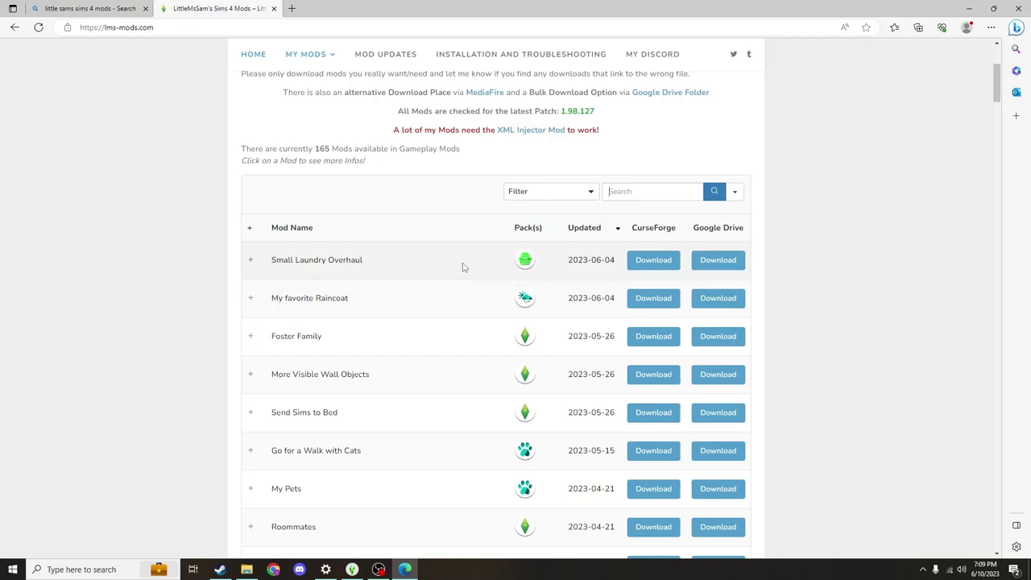
click(636, 193)
text(empl)
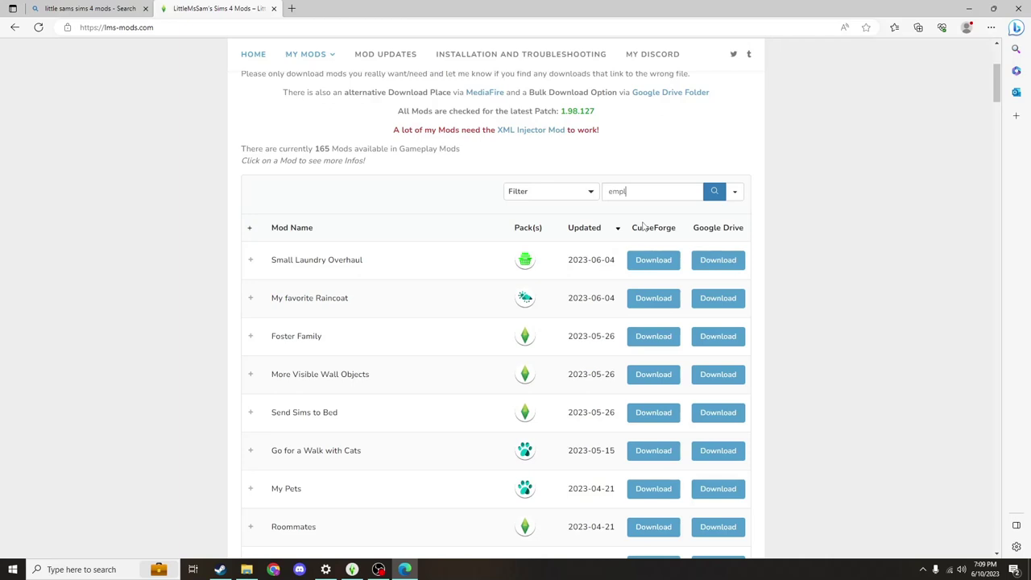
text(oyee)
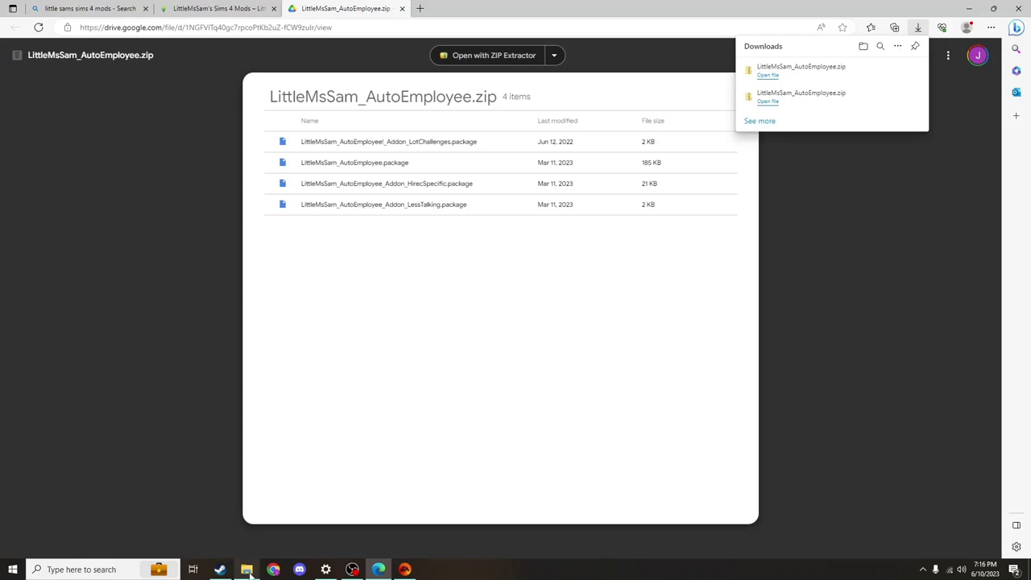
In File Explorer, extract the downloaded LittleMsSam_AutoEmployee zip into its own folder within Downloads
mouse_move(250, 572)
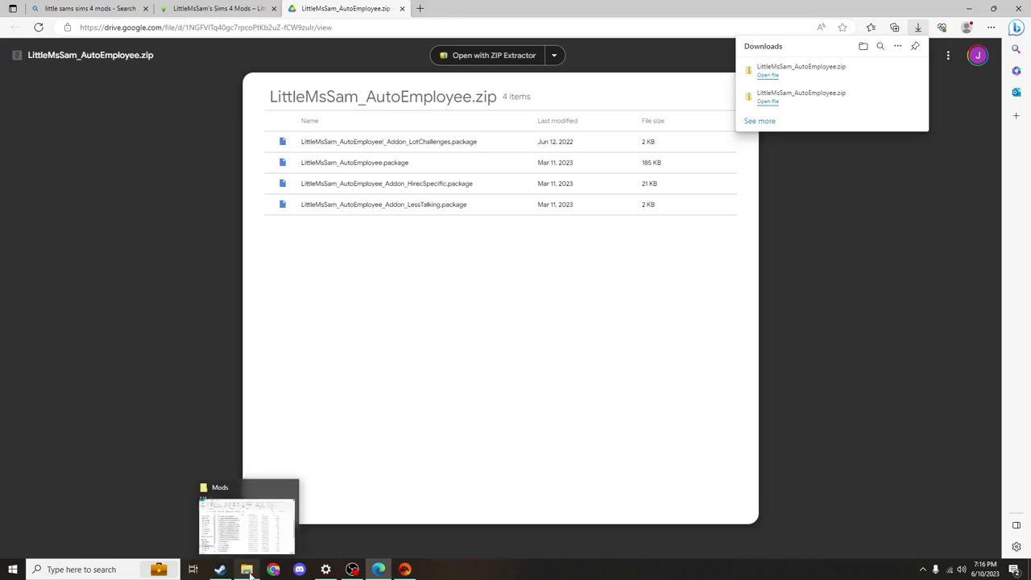
click(248, 570)
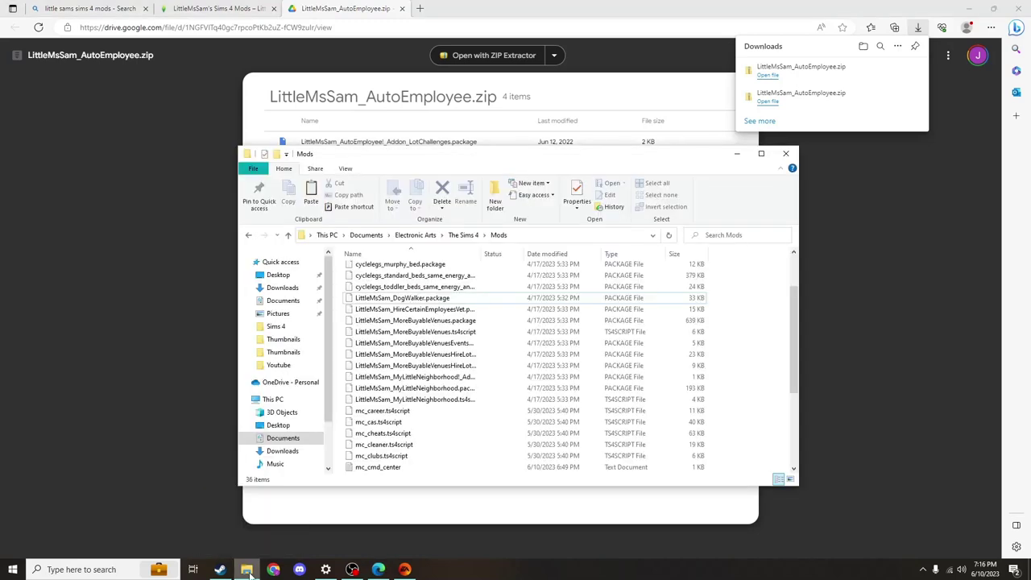
click(282, 289)
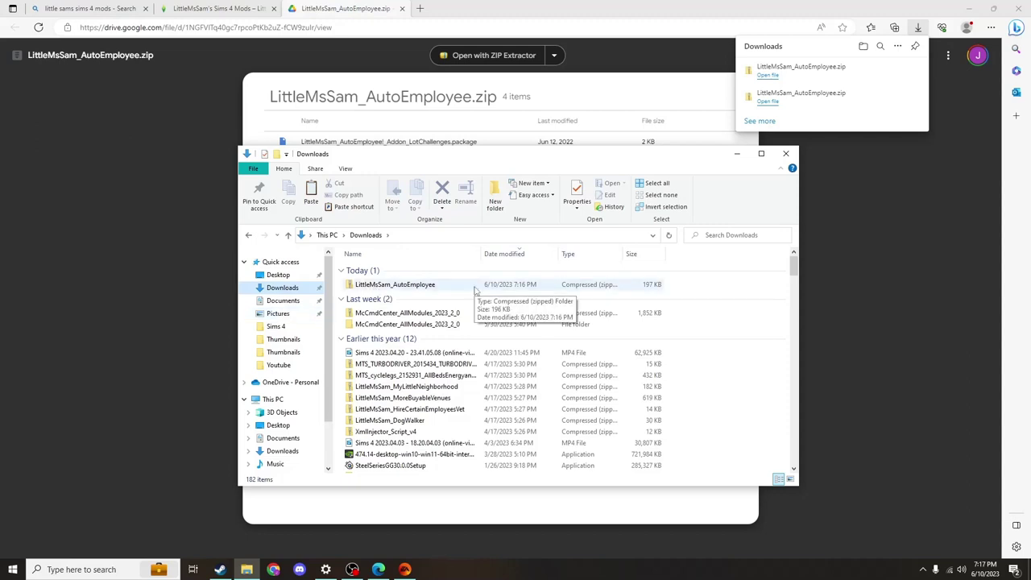
right_click(555, 290)
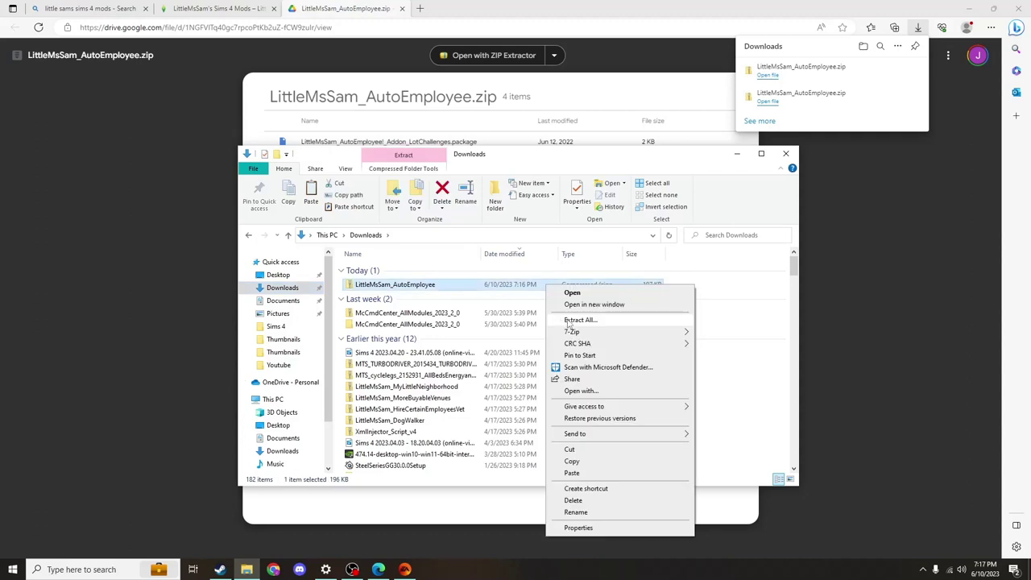
click(578, 320)
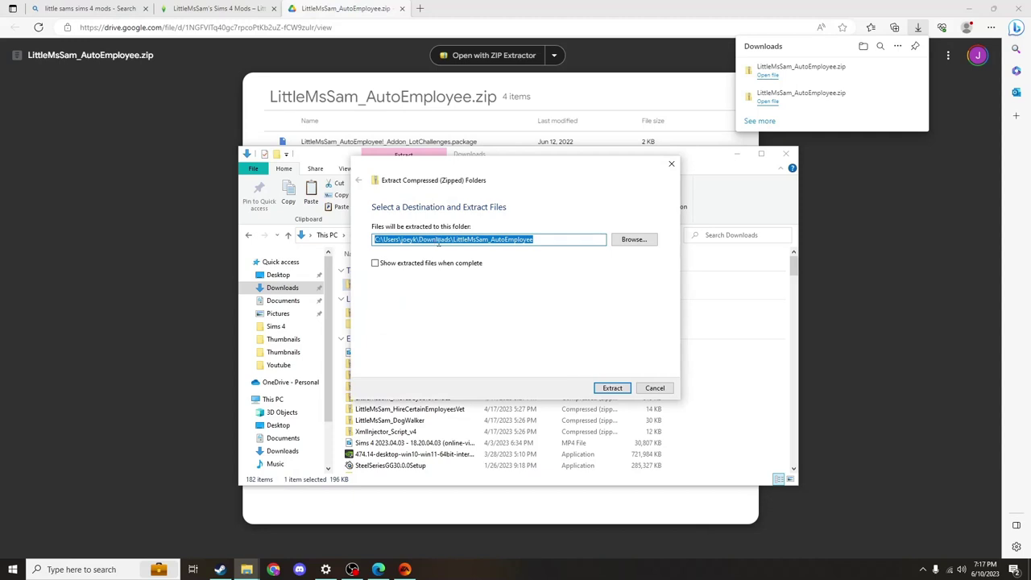
click(612, 388)
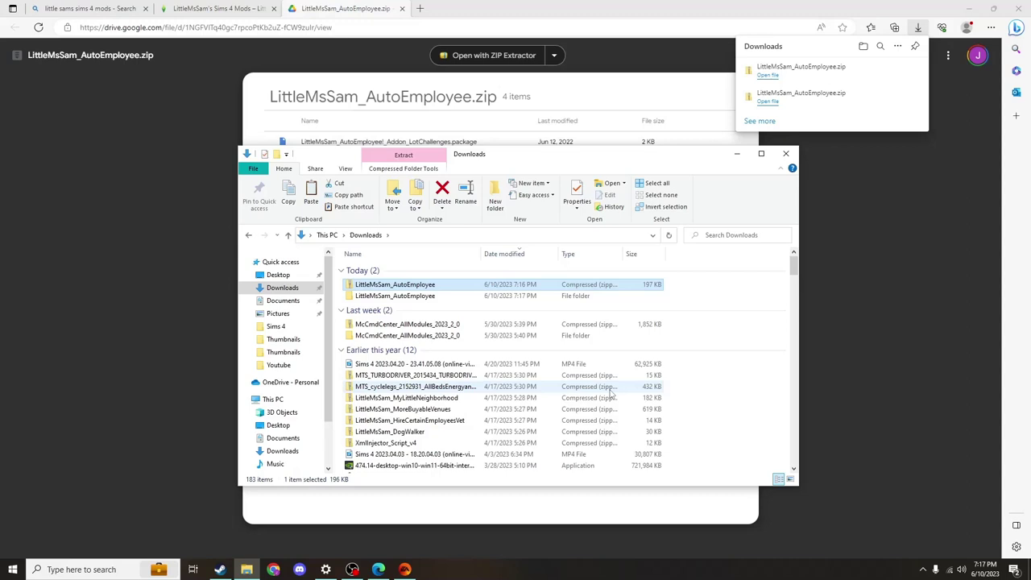
Copy the extracted LittleMsSam_AutoEmployee folder and open the Mods folder under Documents > Electronic Arts > The Sims 4
click(409, 297)
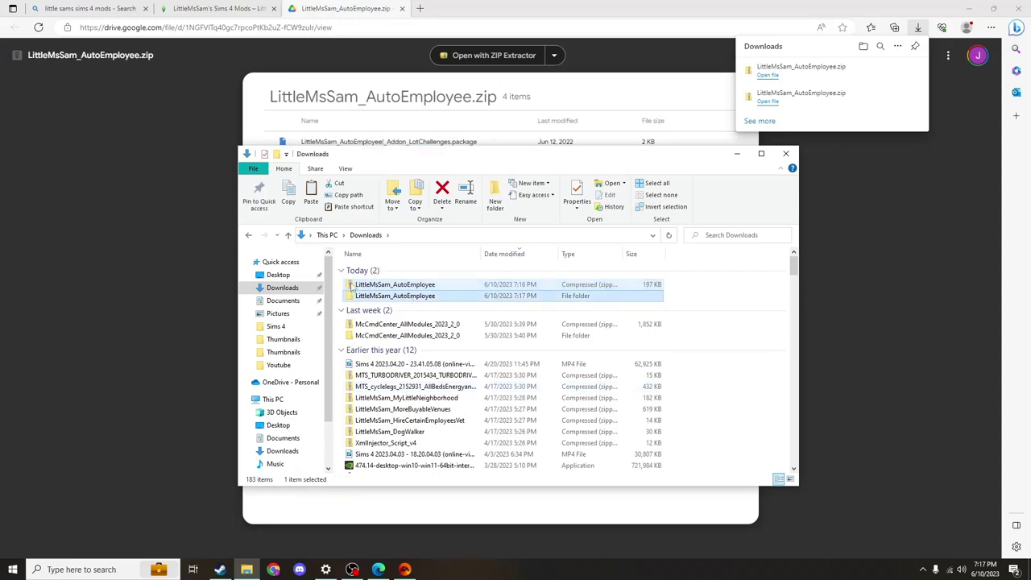
click(374, 297)
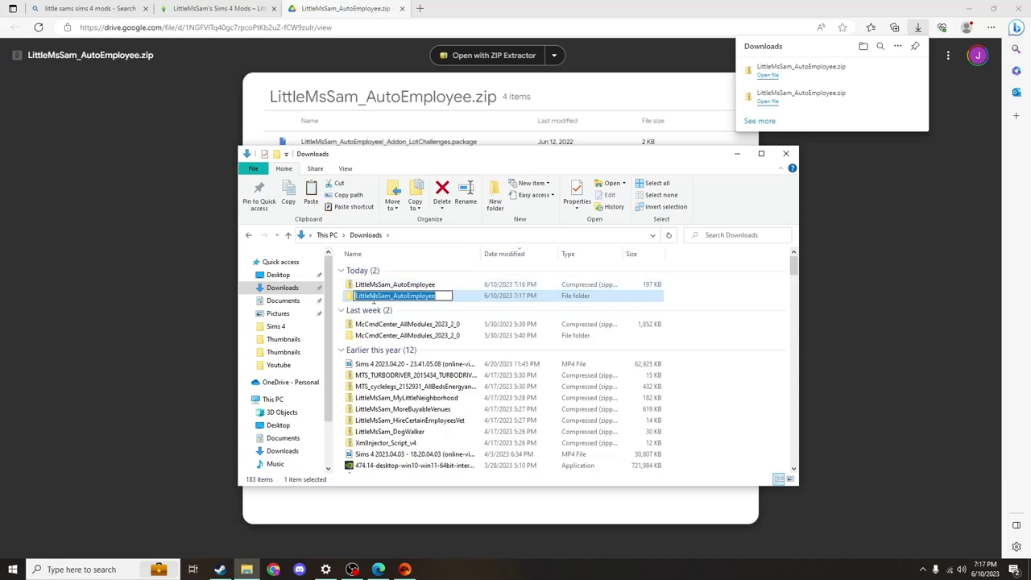
click(519, 299)
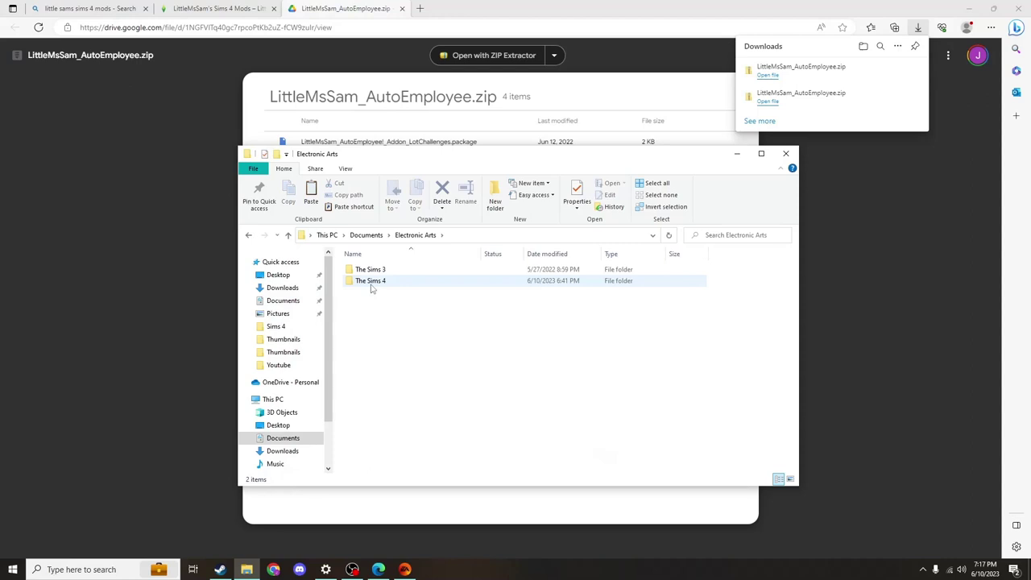
double_click(372, 283)
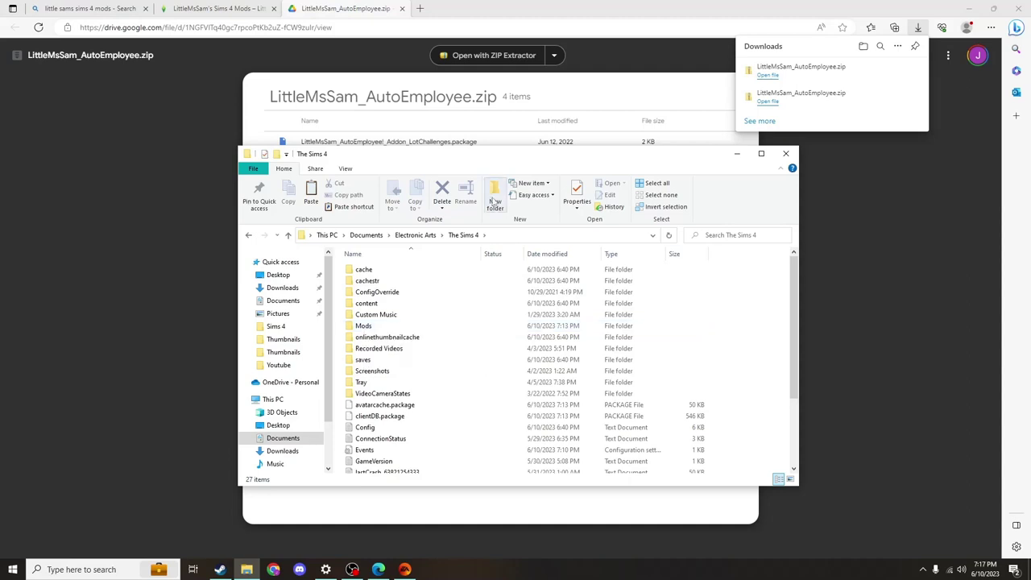
double_click(362, 327)
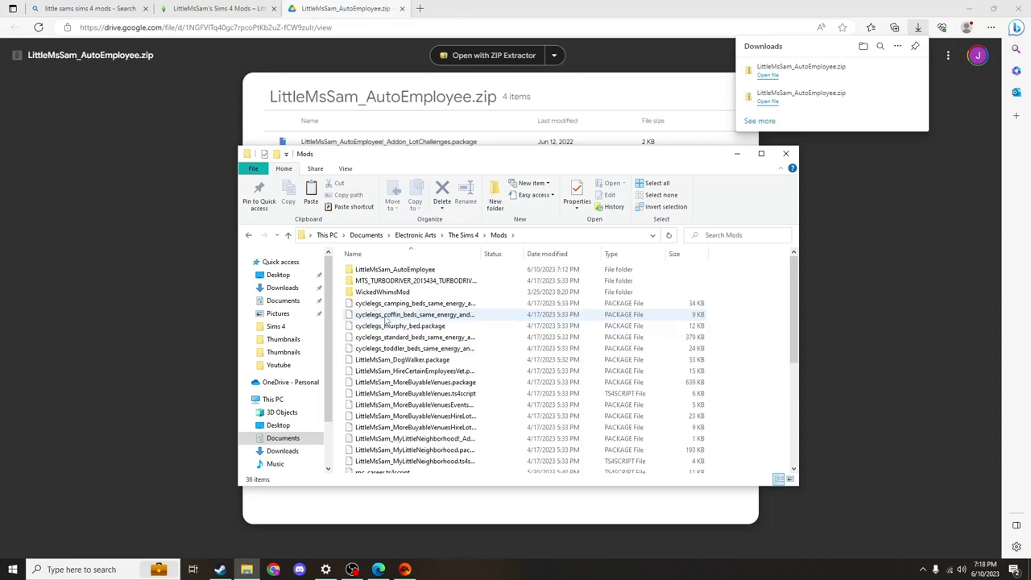
Replace the old LittleMsSam_AutoEmployee folder in Mods with the newly extracted copy and open it to check its package files
right_click(413, 269)
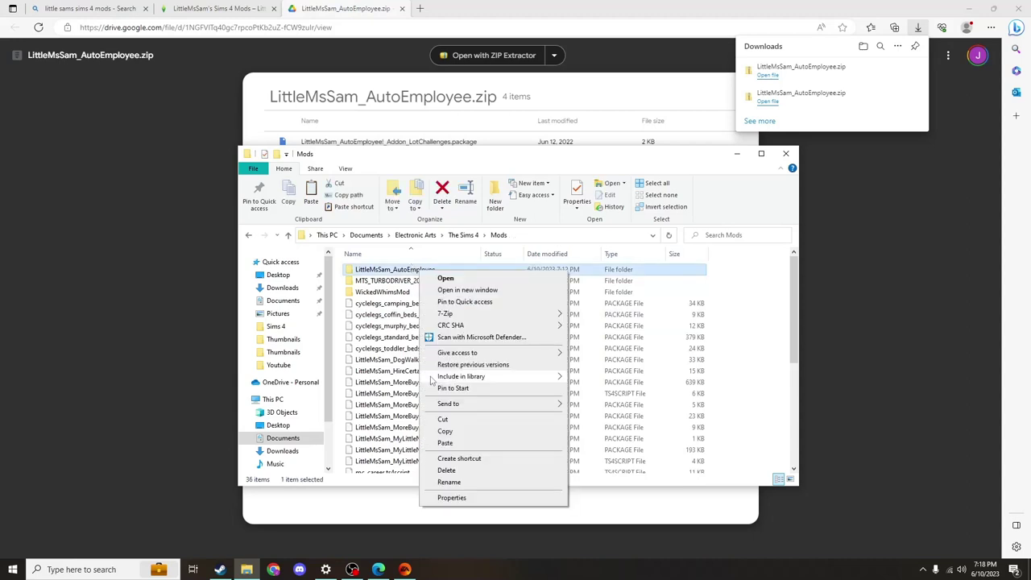
click(446, 470)
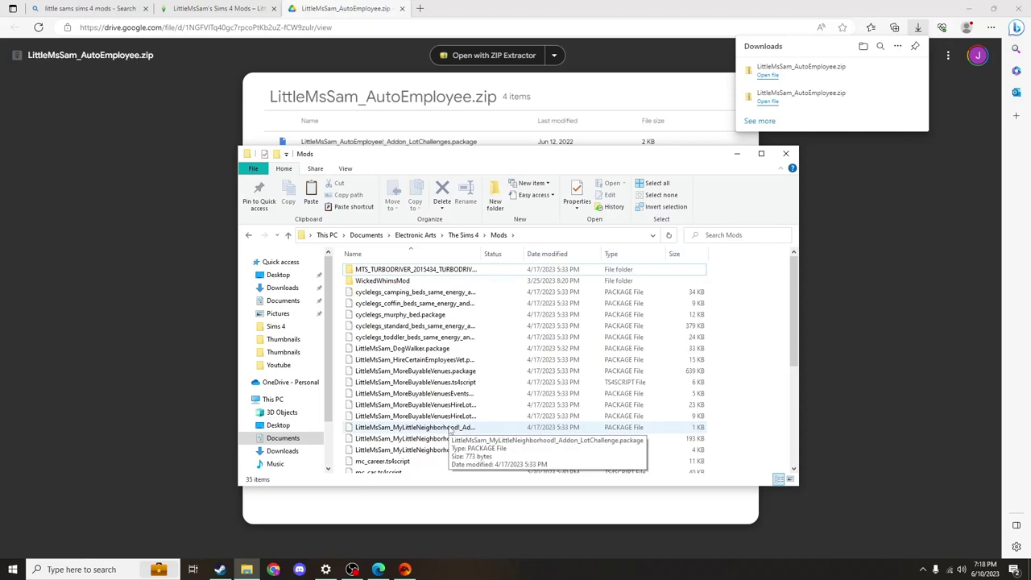
key(ctrl+z)
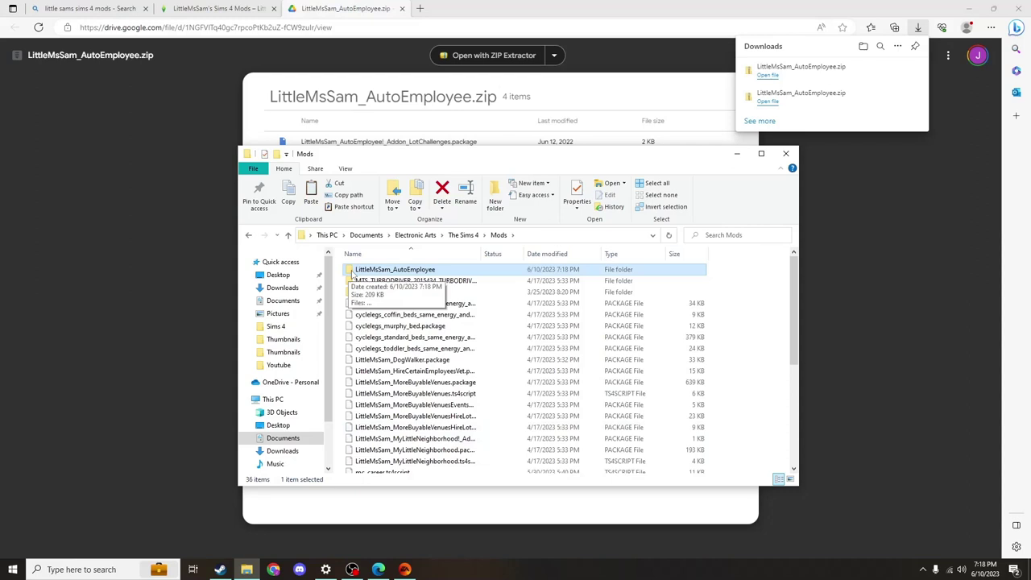
double_click(352, 272)
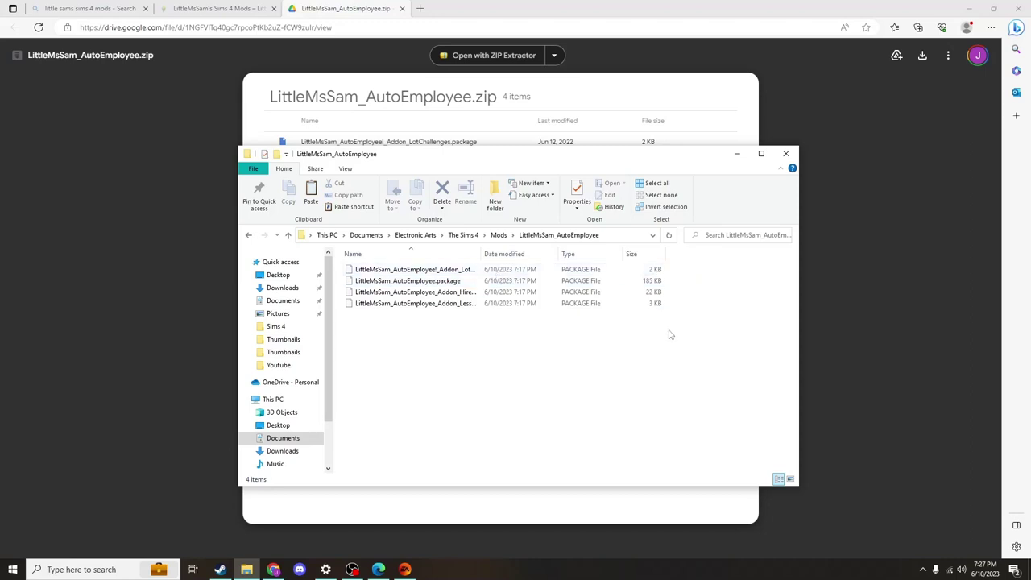
Place LittleMsSam_AutoEmployee.package directly in the Mods folder and delete the LittleMsSam_AutoEmployee subfolder
click(463, 282)
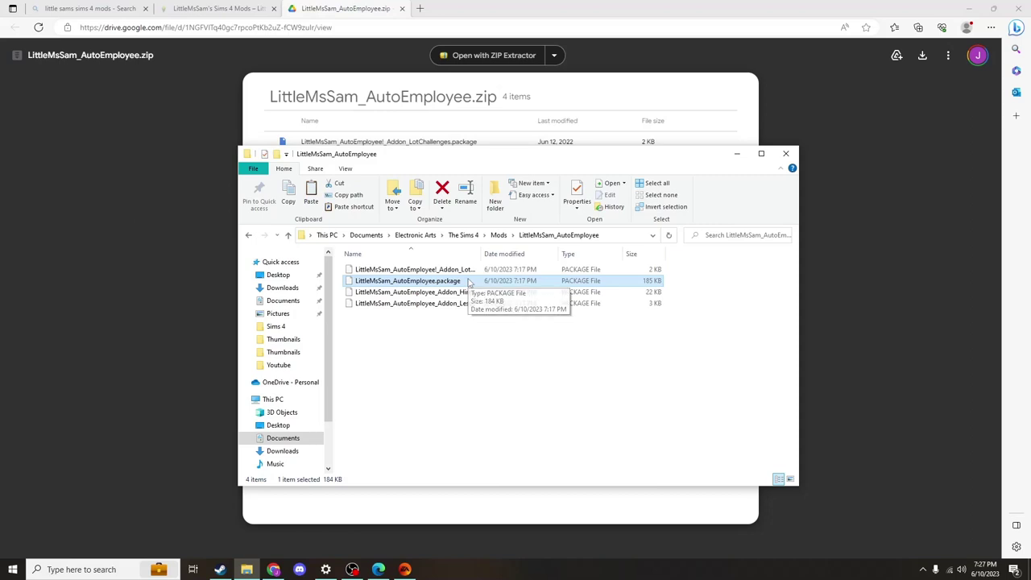
click(498, 235)
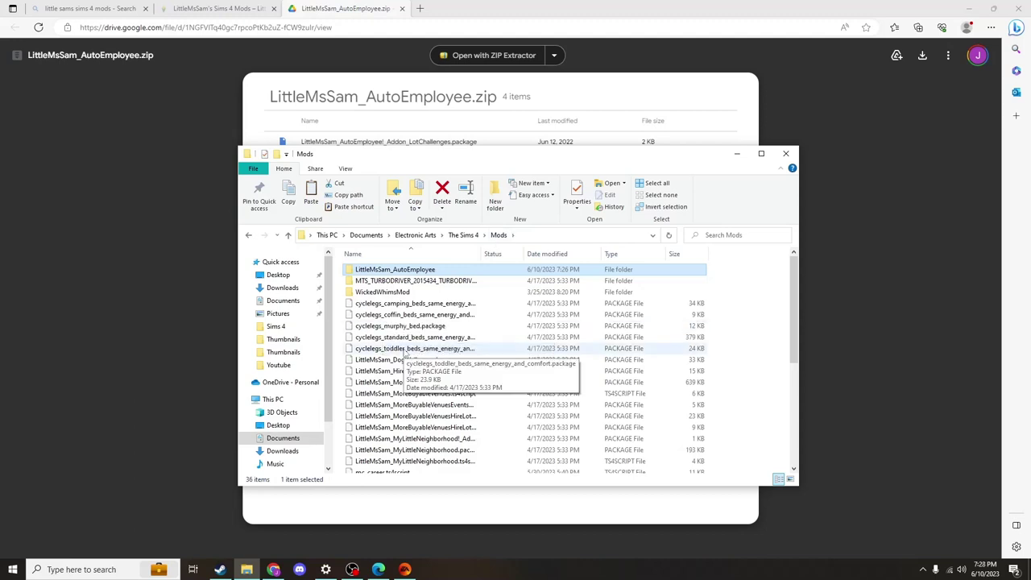
key(ctrl+v)
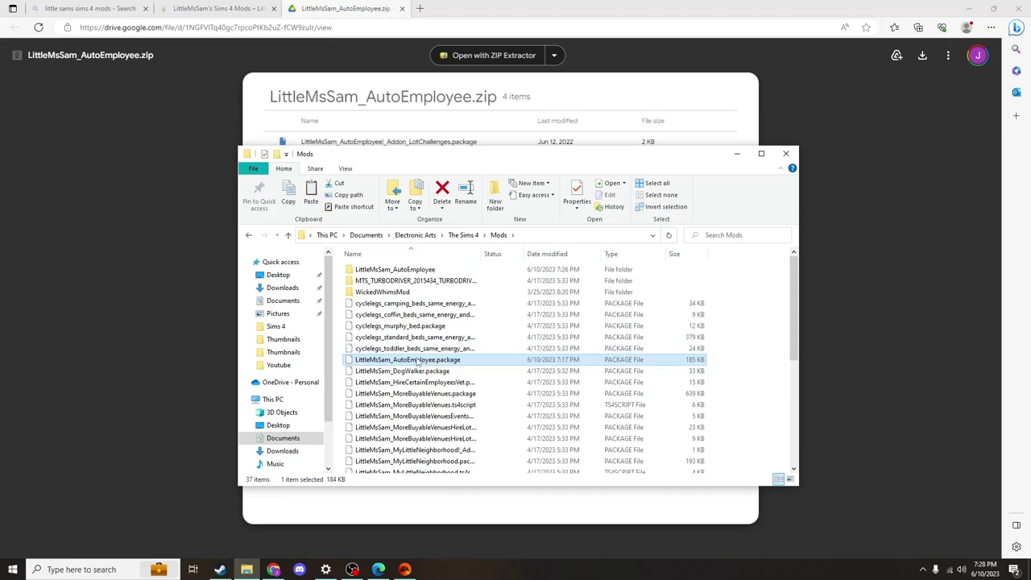
click(414, 272)
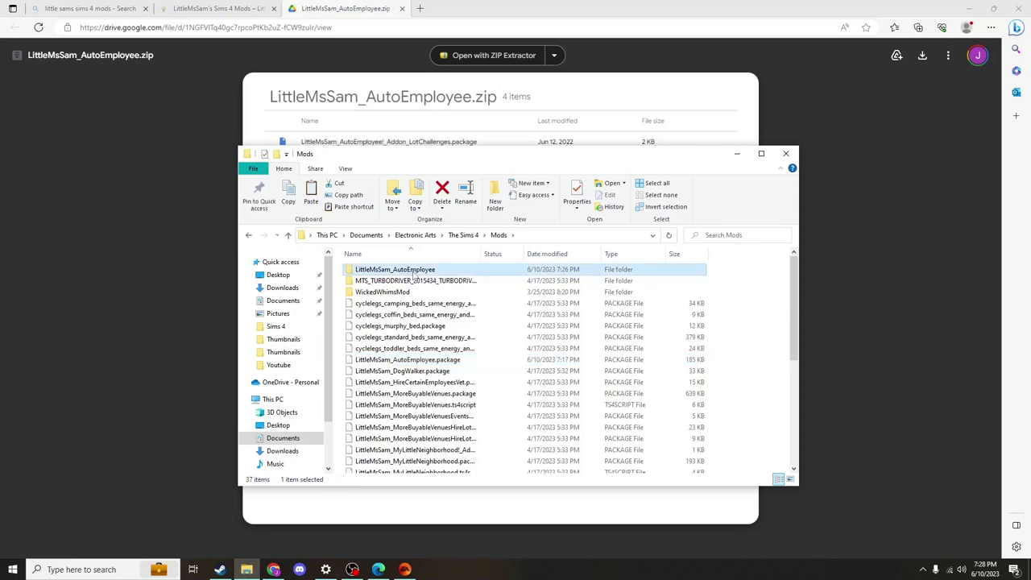
key(Delete)
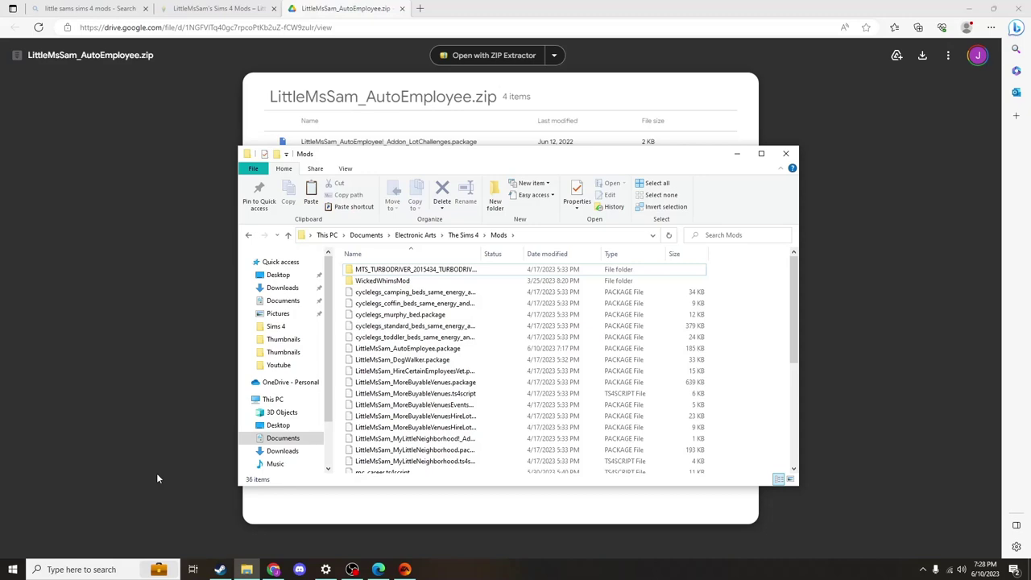
Switch to The Sims 4, enter Build Mode on the Twin Oracle Point lot and show its traits and challenges
click(364, 569)
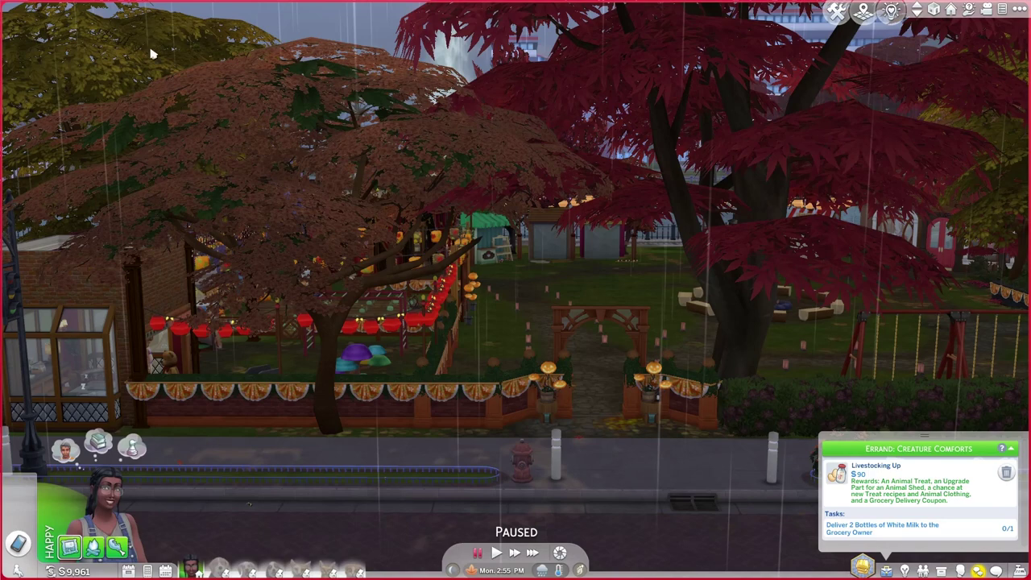
key(3)
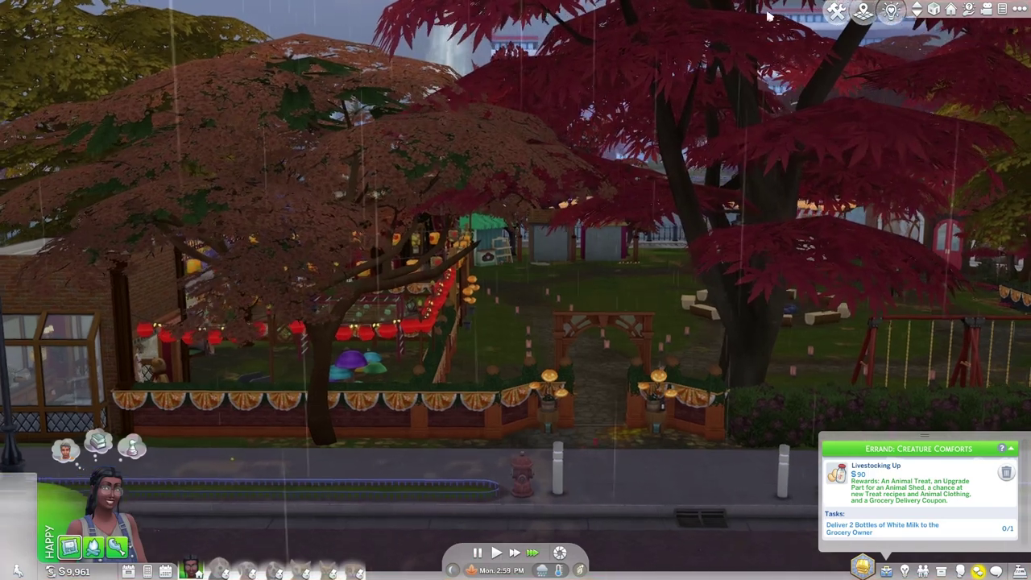
click(837, 10)
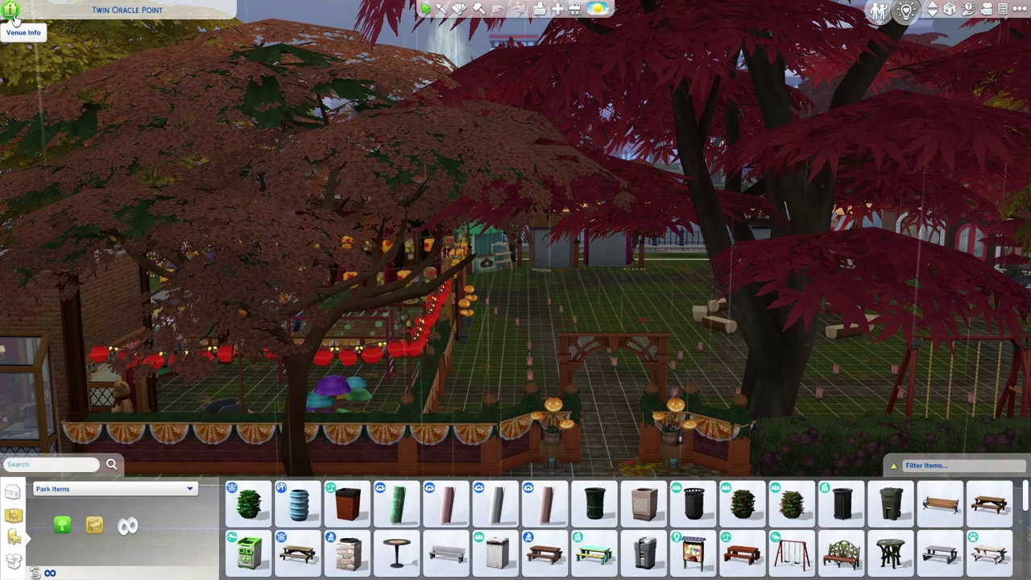
click(11, 12)
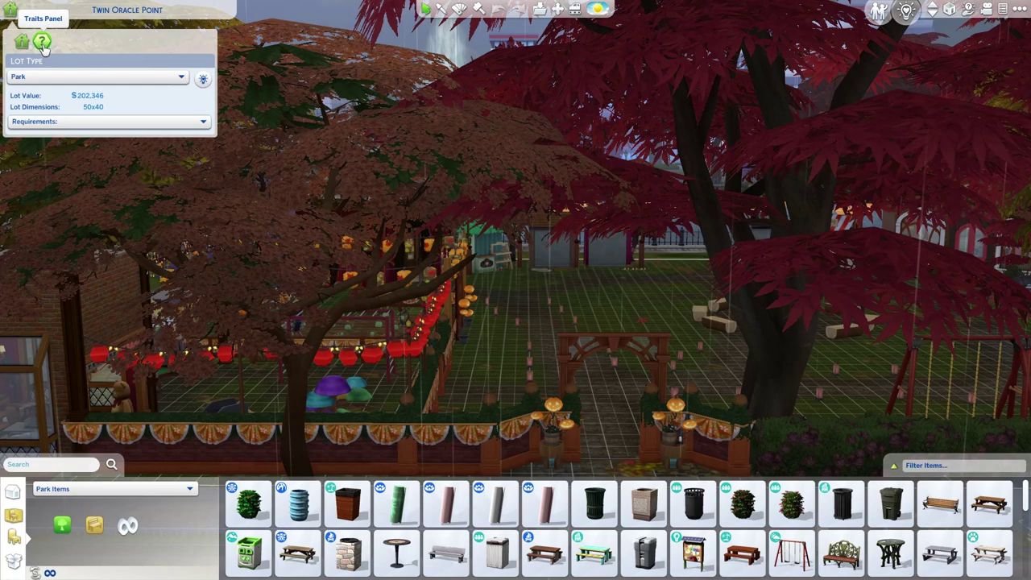
click(42, 47)
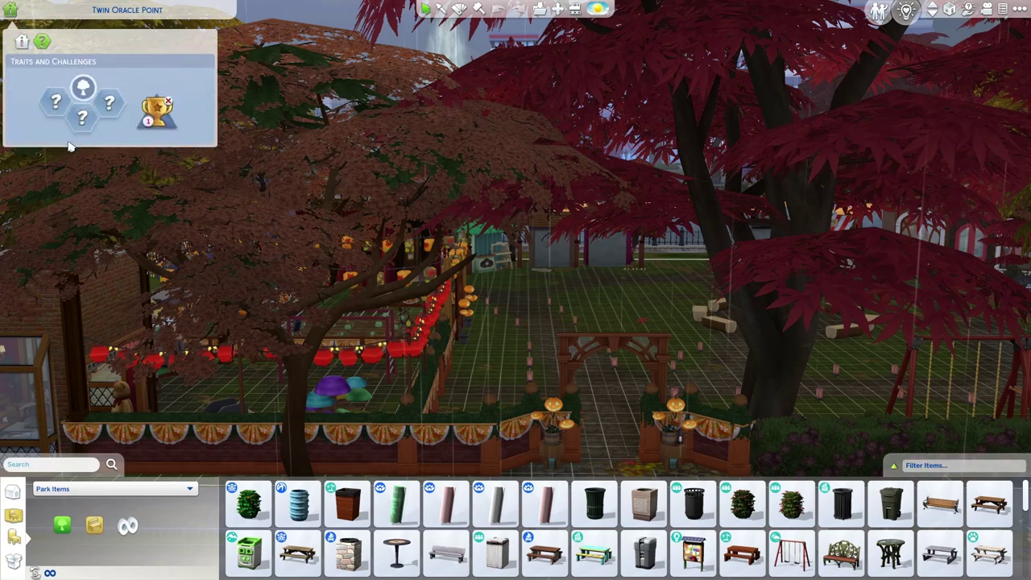
Assign the Employees | Professionals lot trait to the first empty trait slot
click(59, 108)
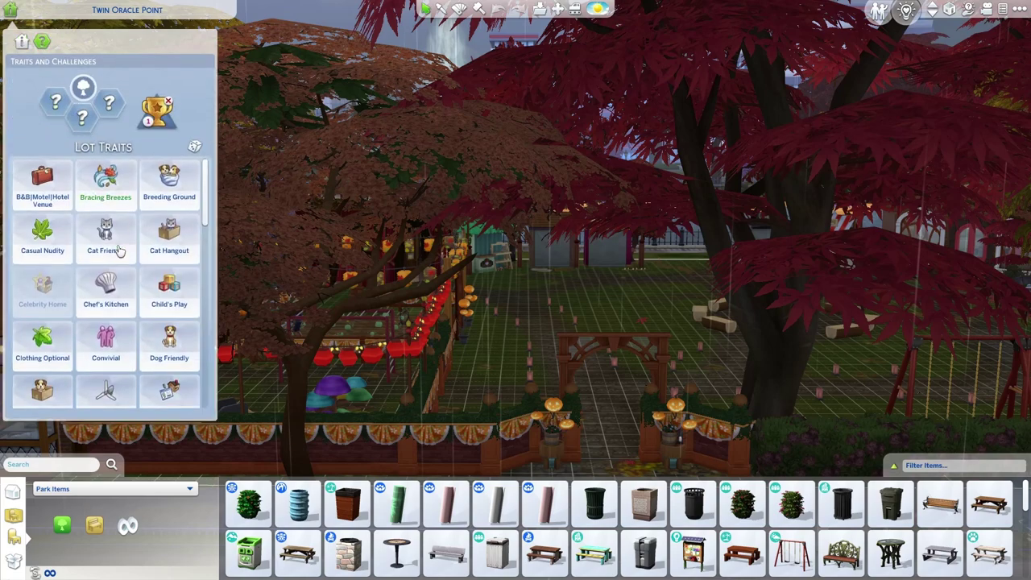
scroll(168, 334, down, 1)
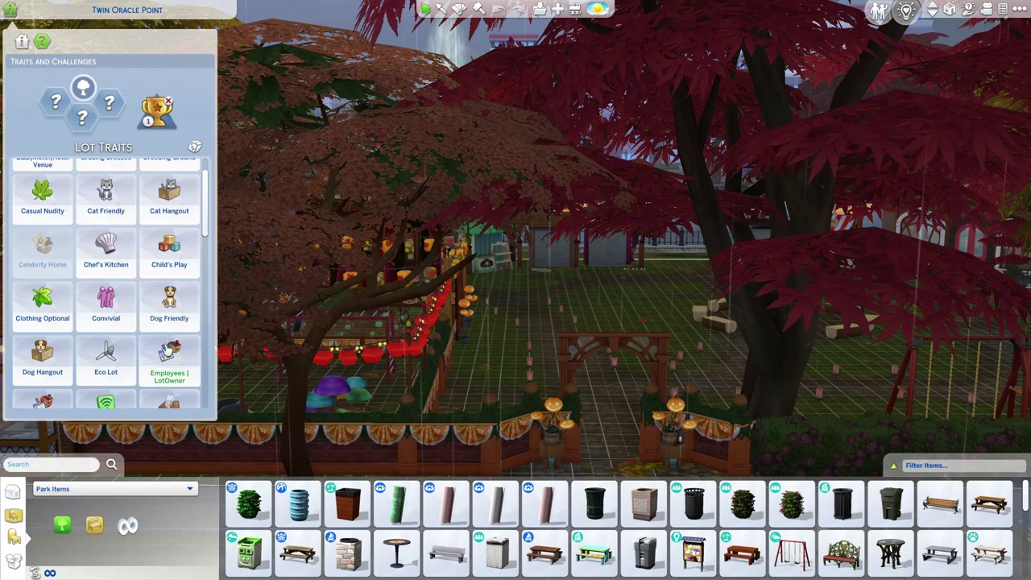
scroll(168, 334, down, 1)
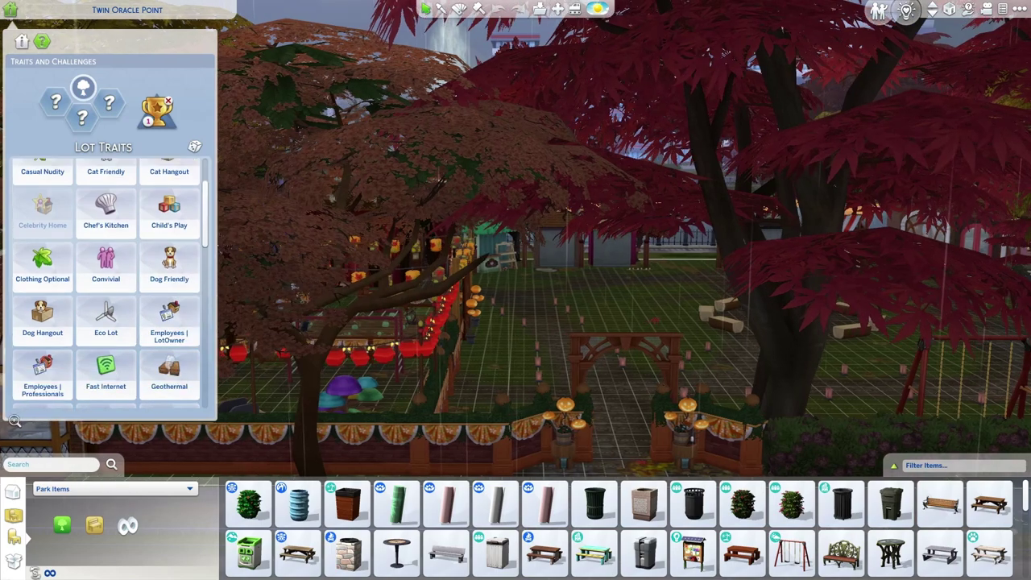
click(44, 372)
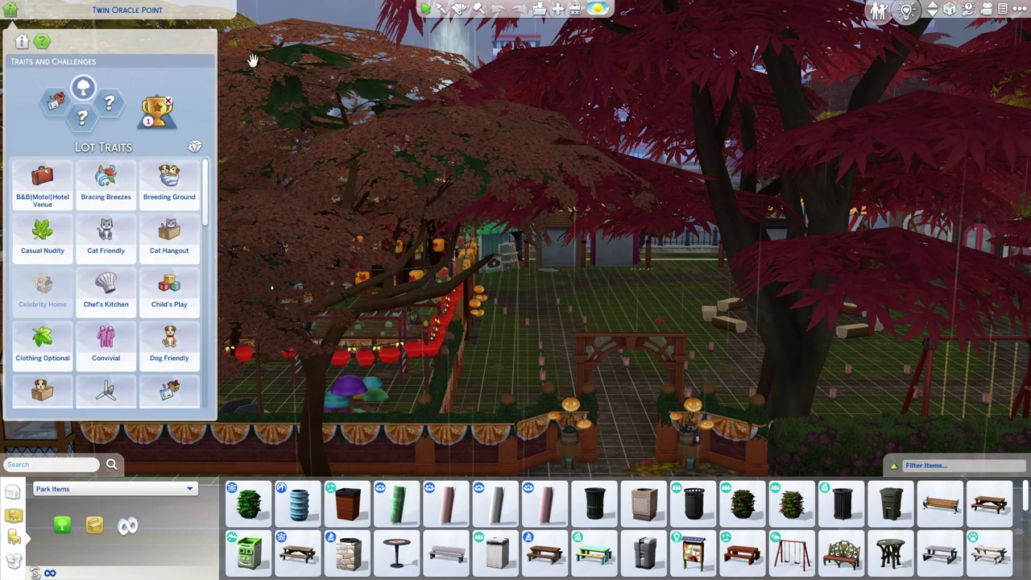
Return the lot to Live Mode and pause the game
key(d)
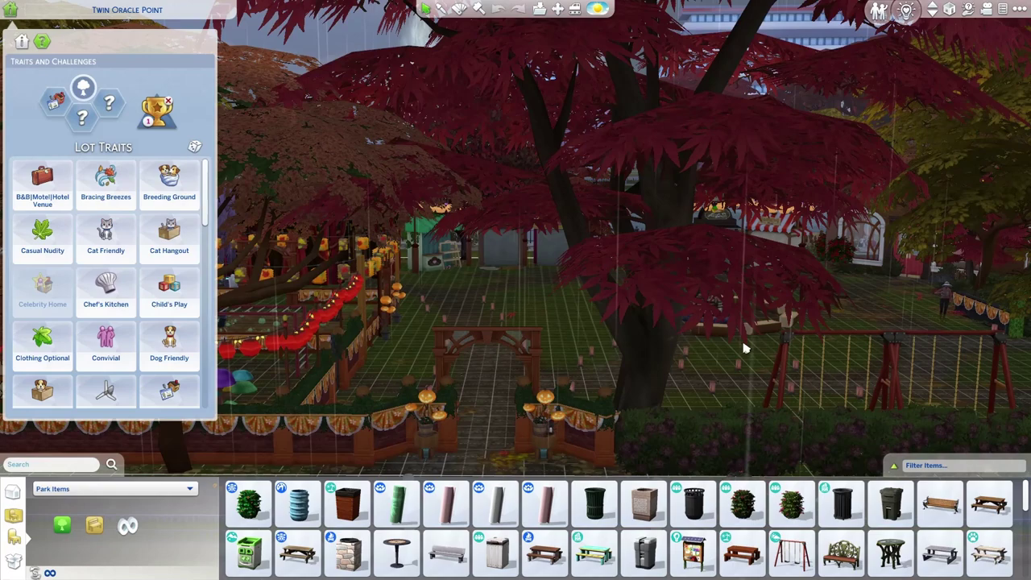
key(d)
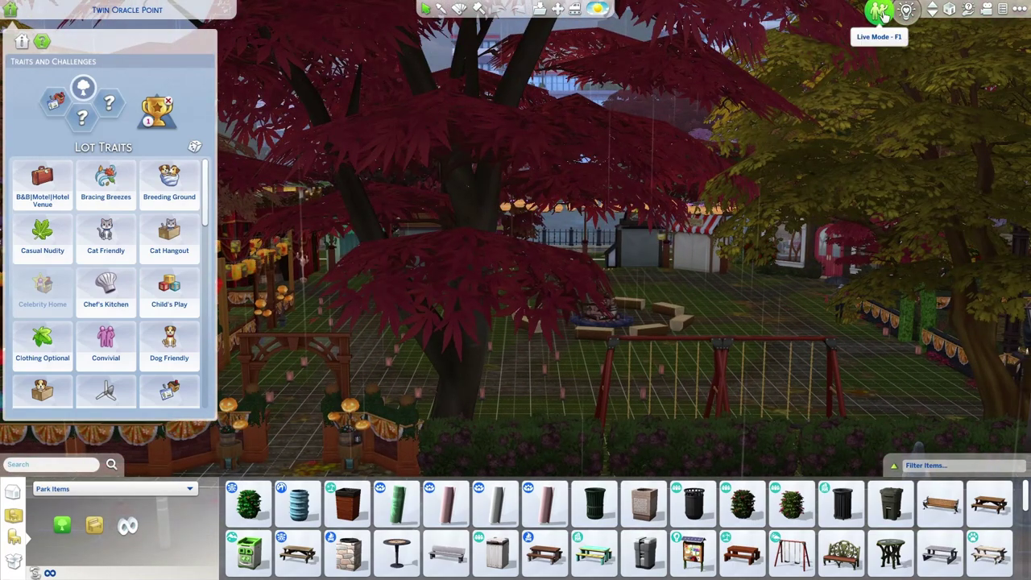
click(880, 11)
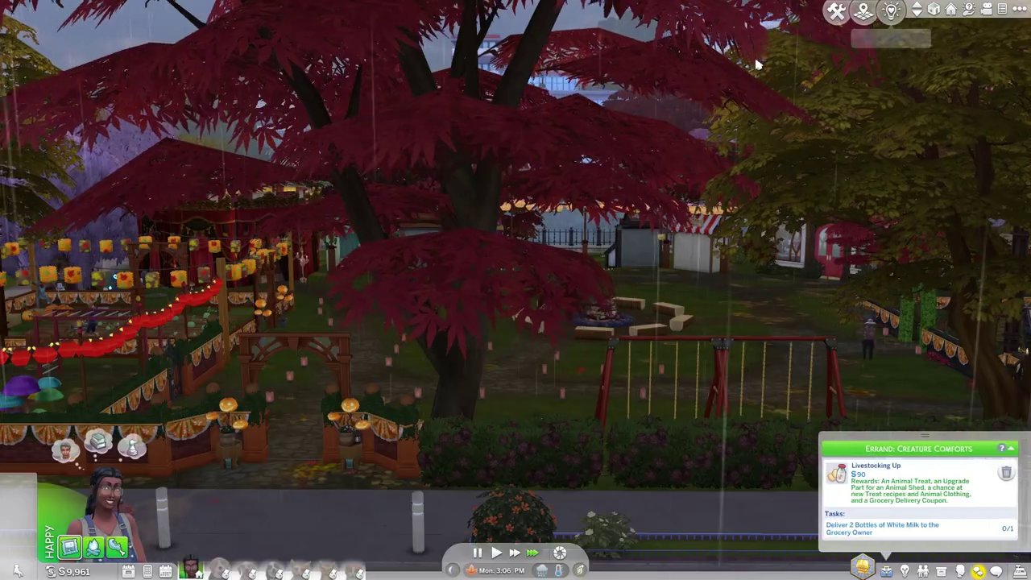
drag(726, 190, 743, 232)
key(p)
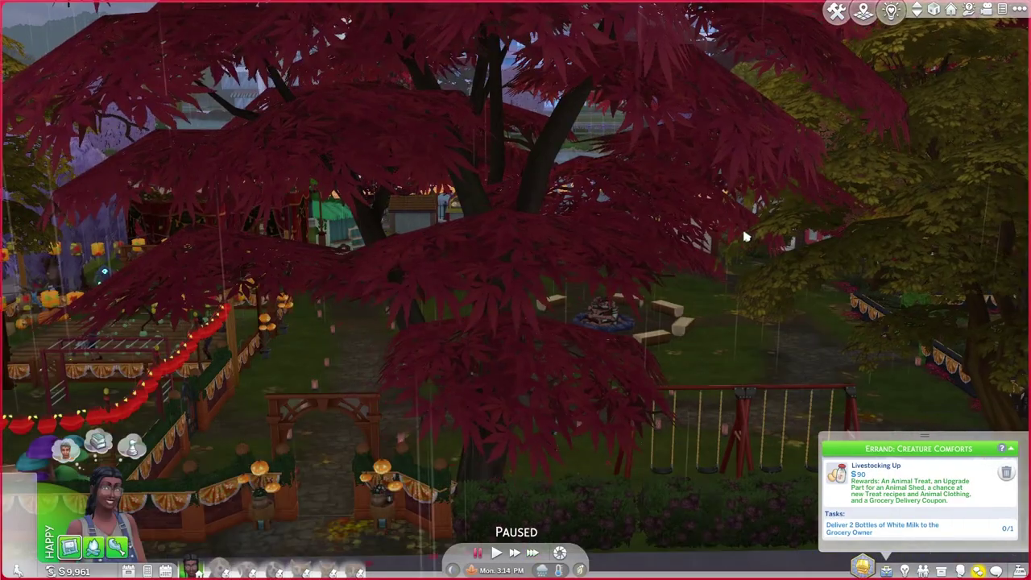
Bring up the Auto Employee interactions on the lot, review which employee types can be allowed or disallowed, and dismiss them
drag(905, 313, 587, 341)
scroll(587, 340, down, 3)
scroll(656, 269, up, 5)
drag(804, 351, 779, 302)
click(793, 308)
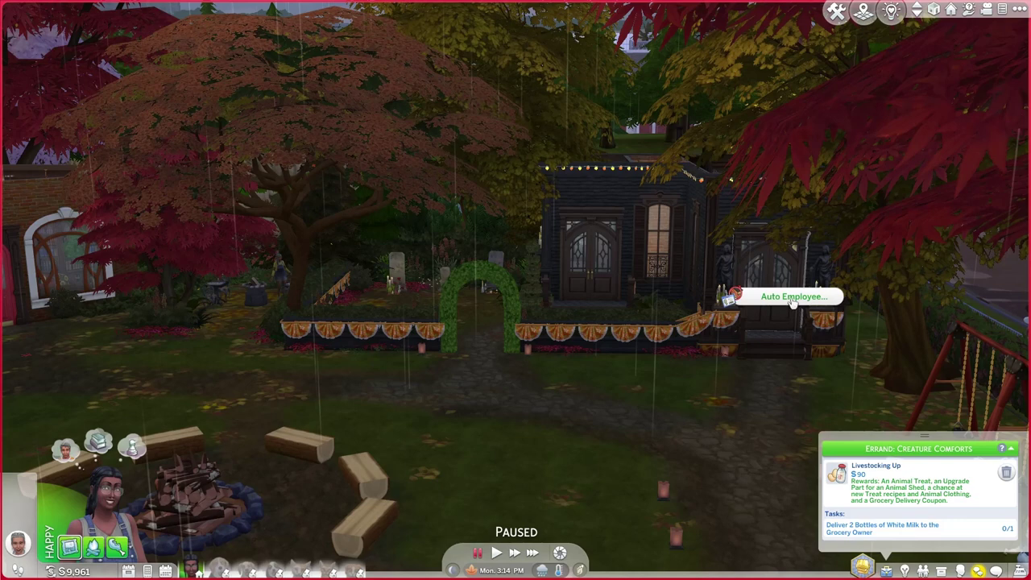
click(792, 298)
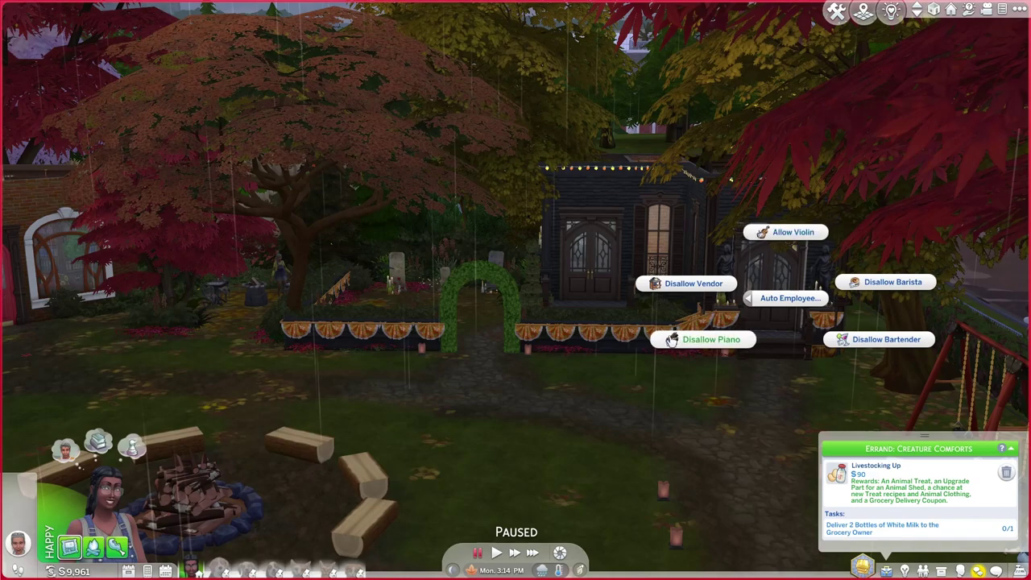
click(785, 298)
click(782, 262)
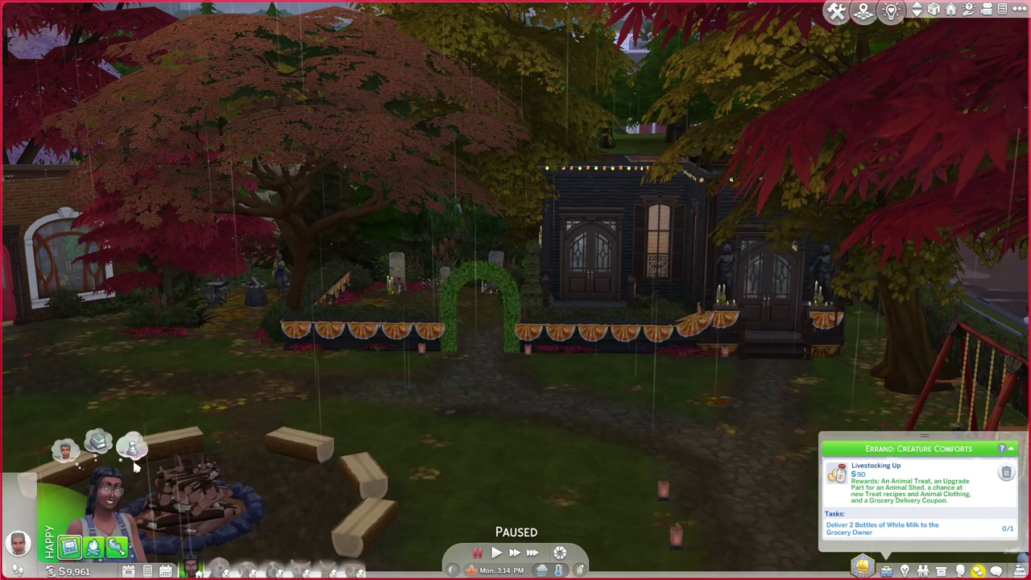
Let the game run at normal speed and look over the park, sidewalk and vendor stalls for arriving employees
drag(522, 468, 345, 384)
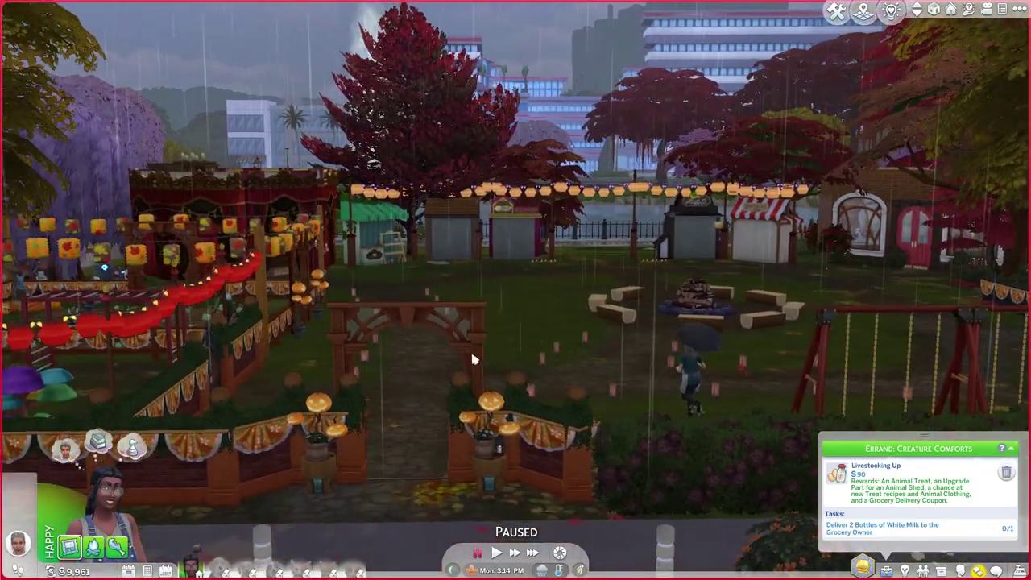
drag(473, 359, 486, 334)
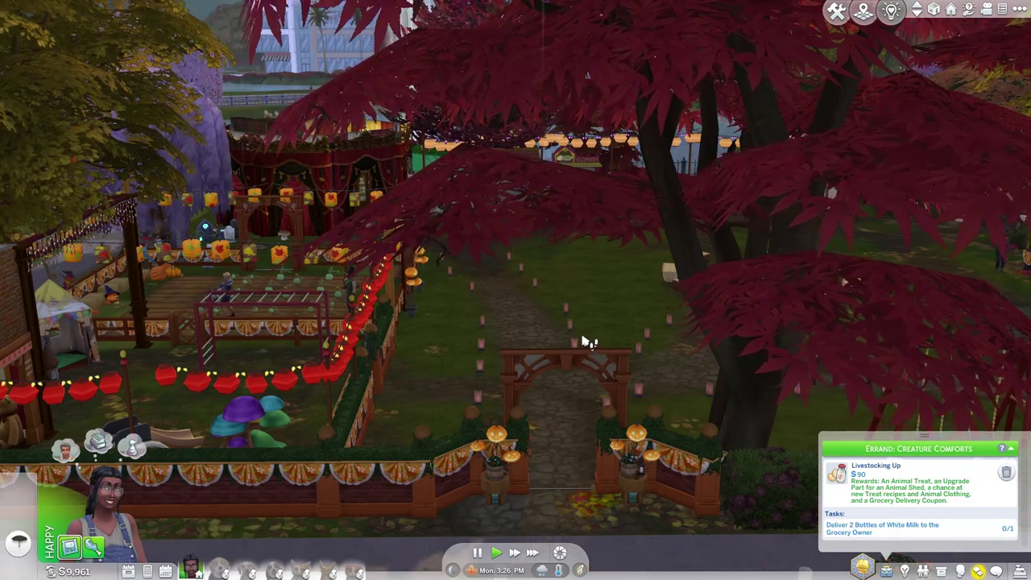
scroll(589, 342, down, 5)
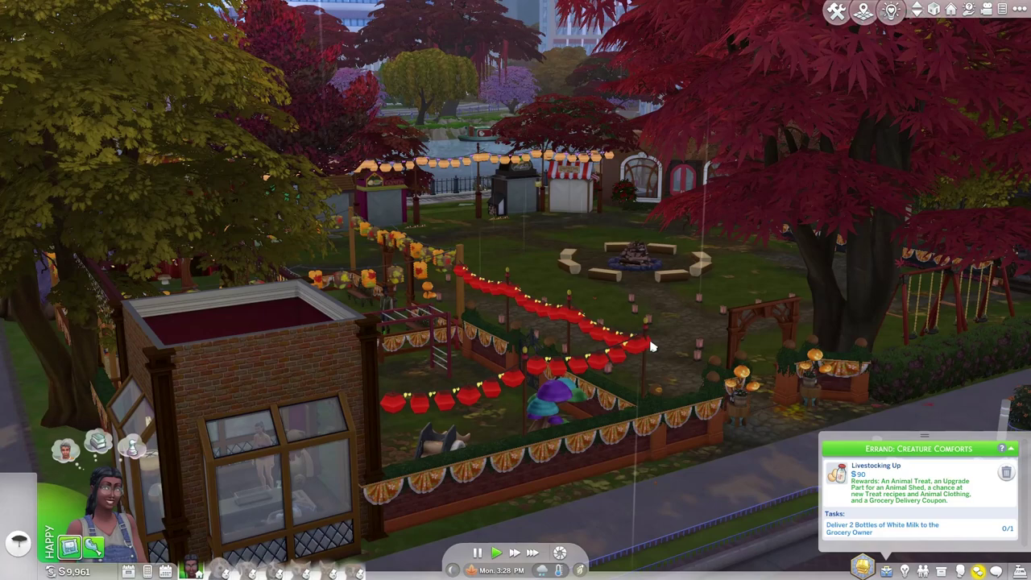
drag(653, 349, 740, 385)
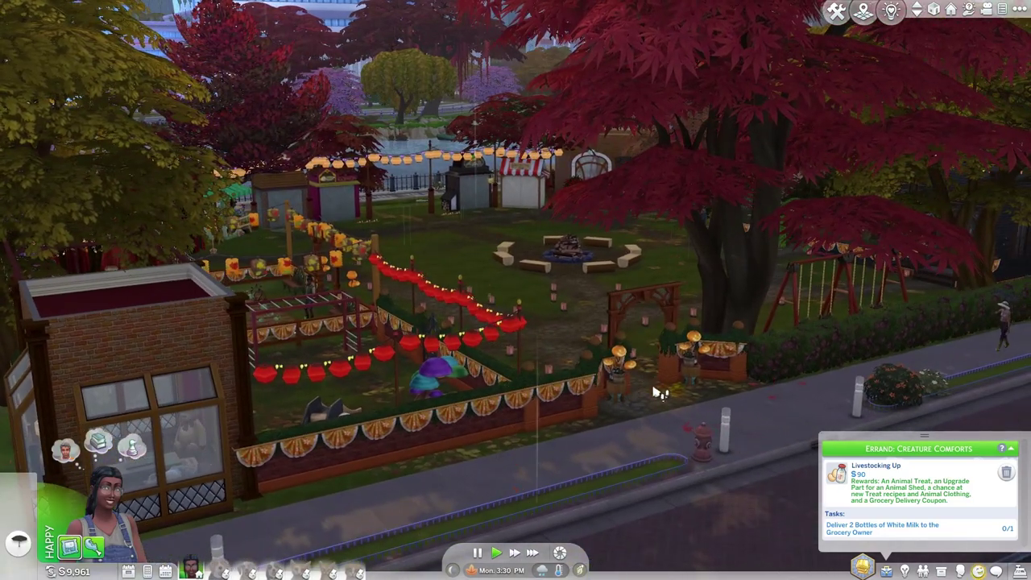
key(d)
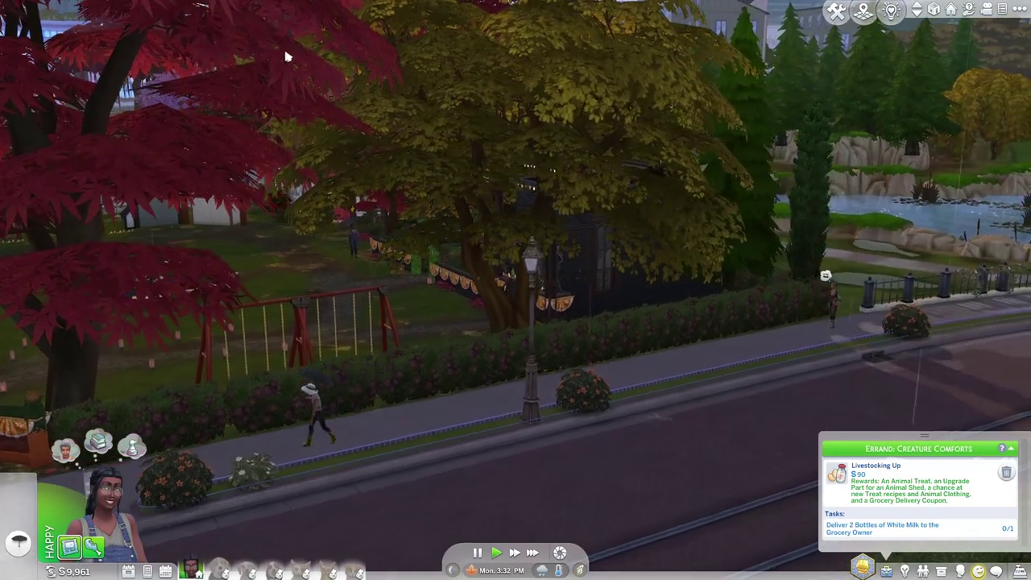
key(a)
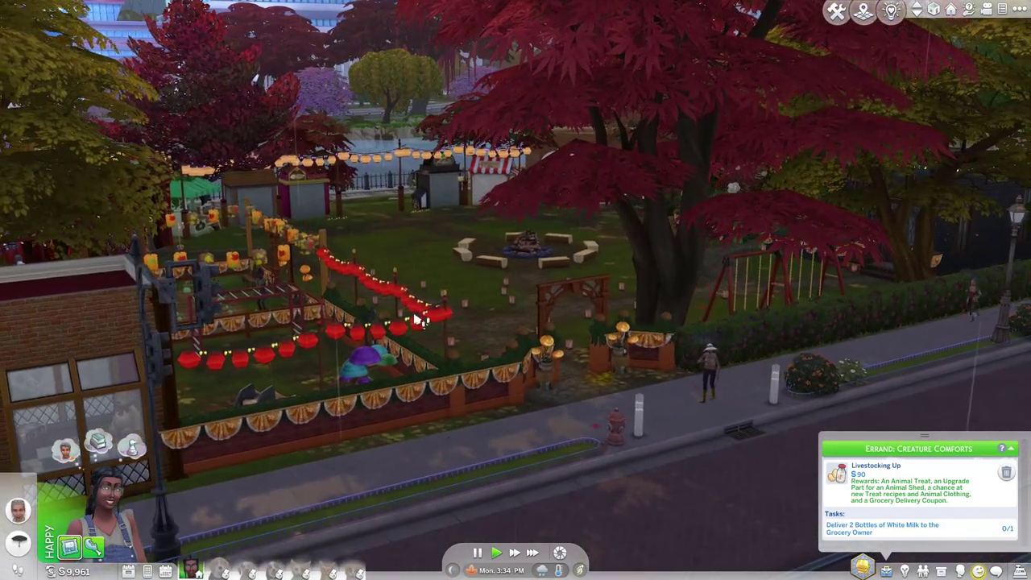
drag(583, 357, 401, 363)
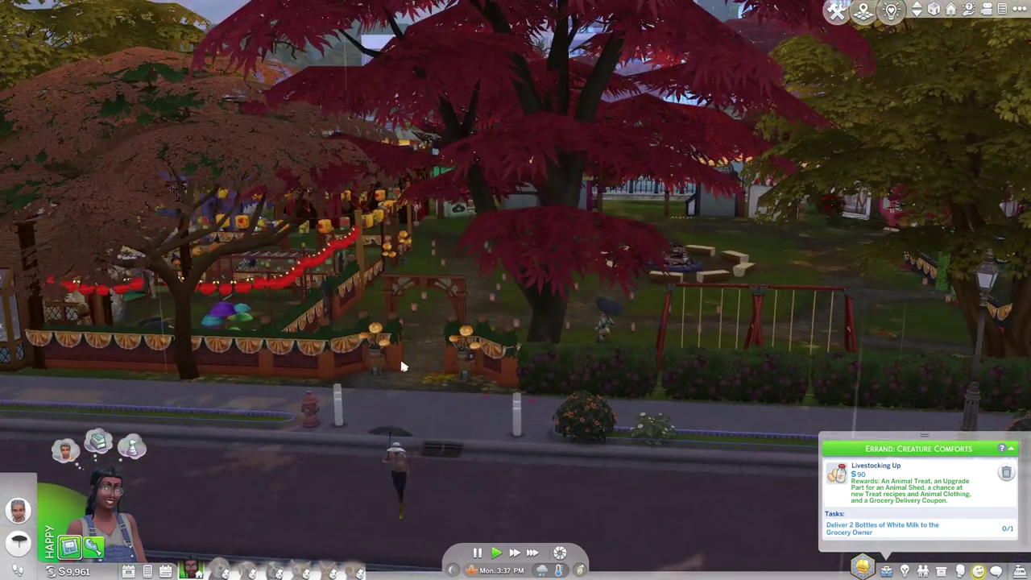
scroll(425, 352, up, 2)
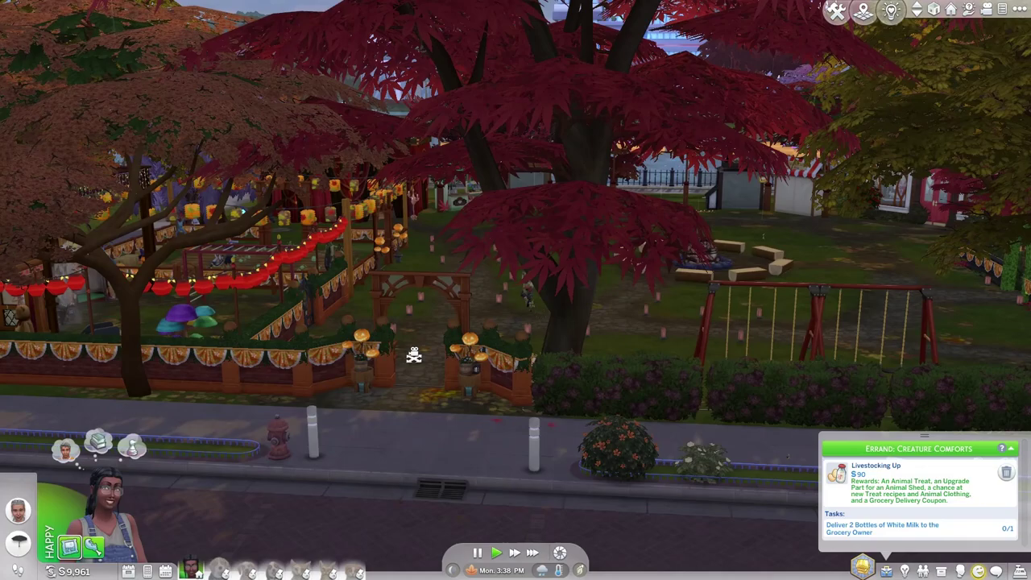
drag(413, 355, 560, 175)
scroll(469, 314, up, 4)
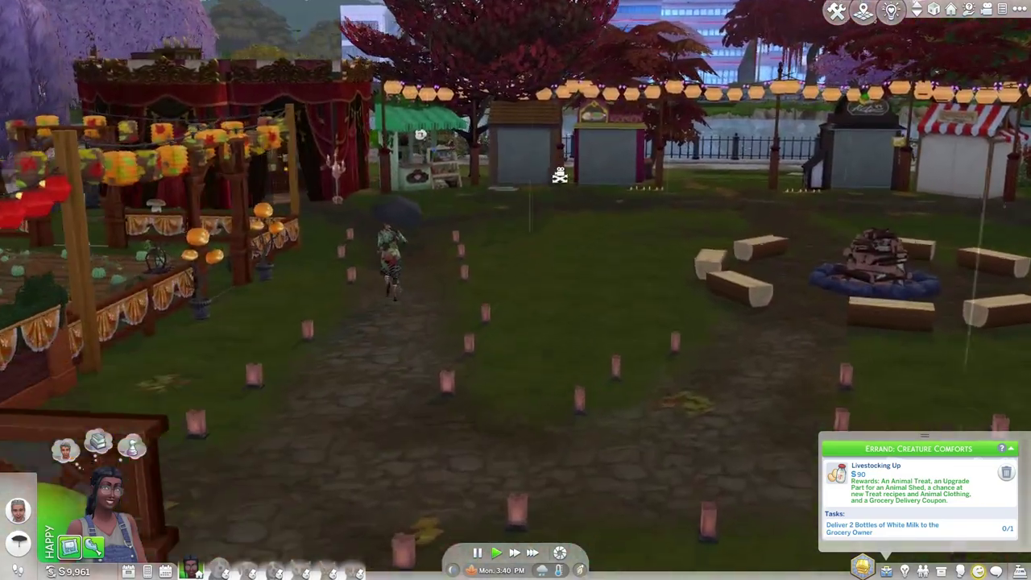
scroll(559, 175, up, 5)
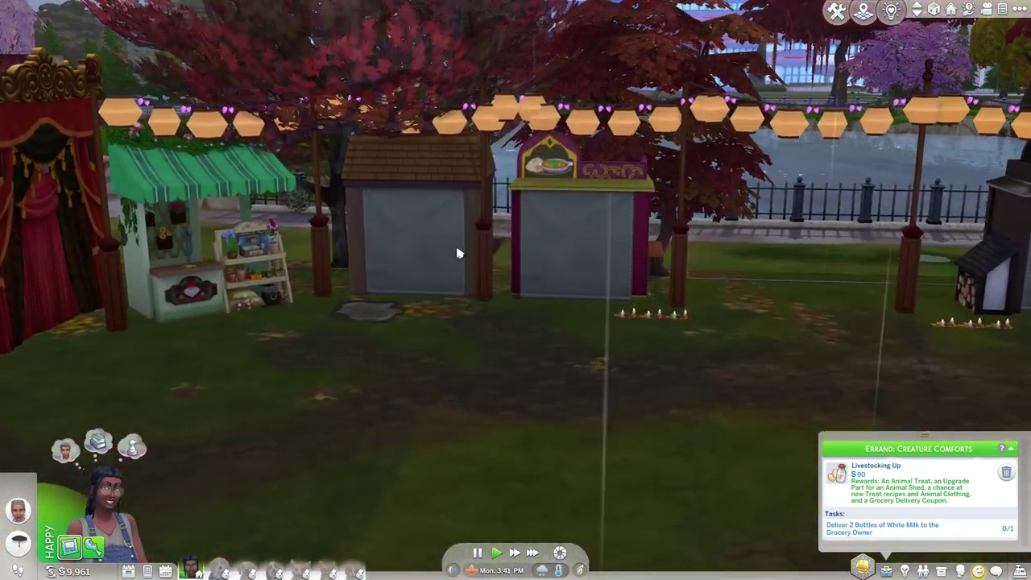
Switch the park lot to Build Mode and select the Fence for Window Shopping from the fence catalog
drag(860, 319, 863, 322)
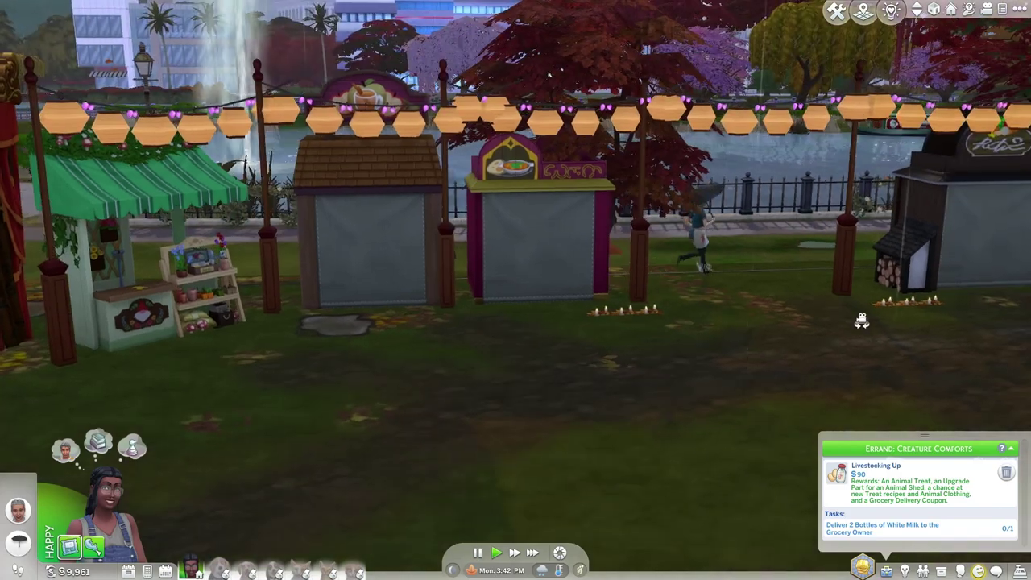
drag(766, 327, 759, 239)
scroll(759, 240, up, 3)
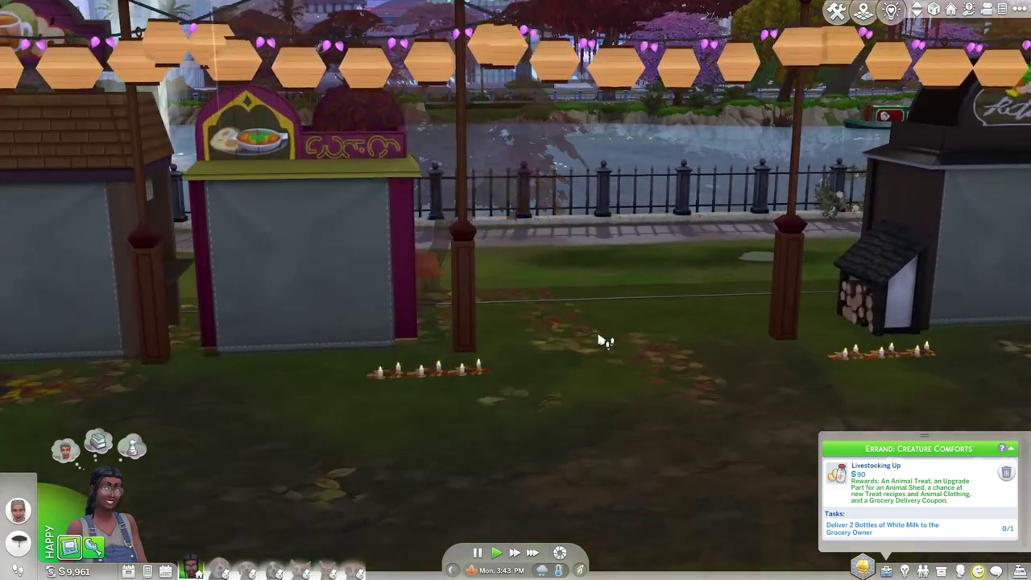
scroll(605, 341, up, 2)
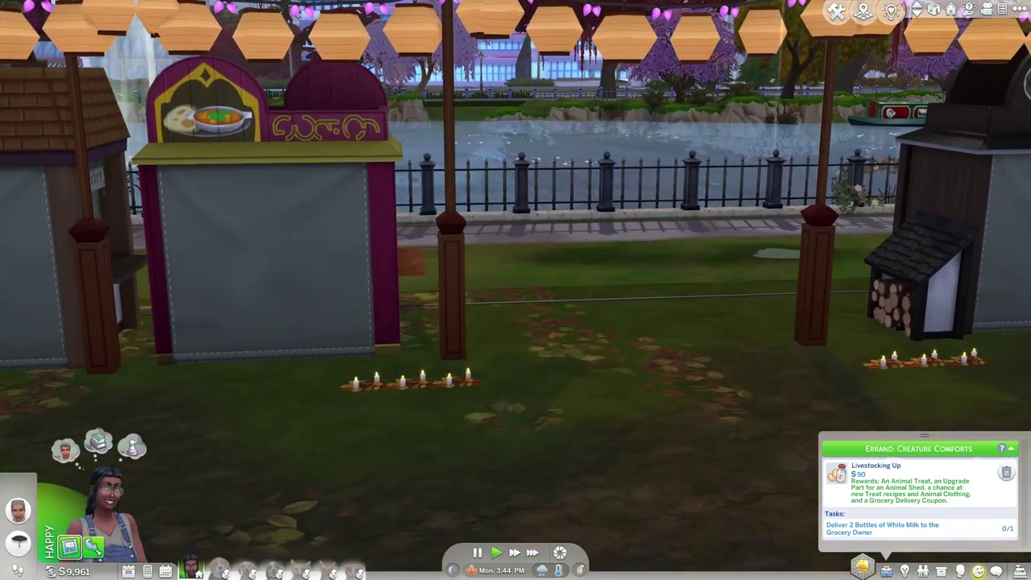
click(836, 12)
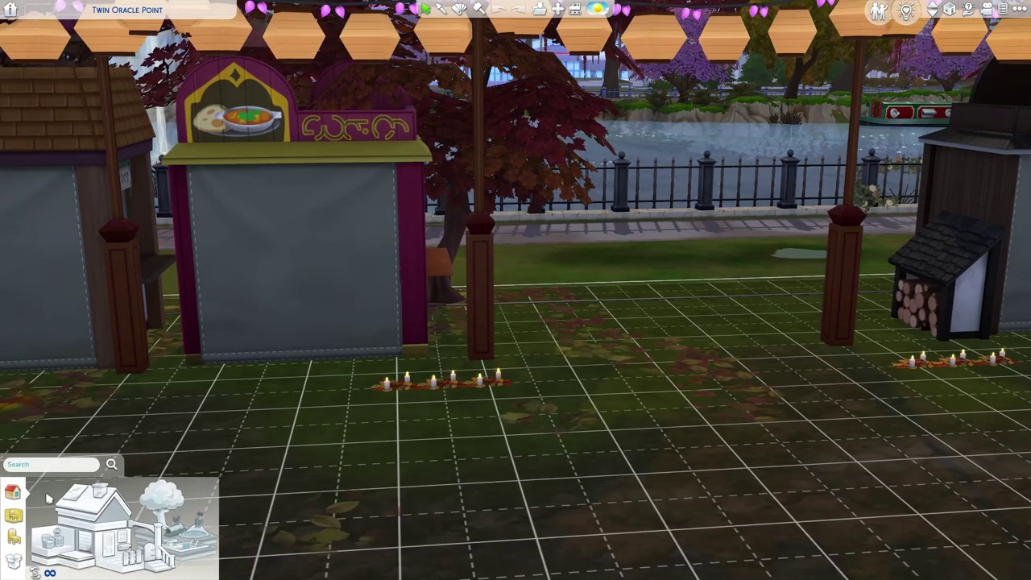
click(130, 559)
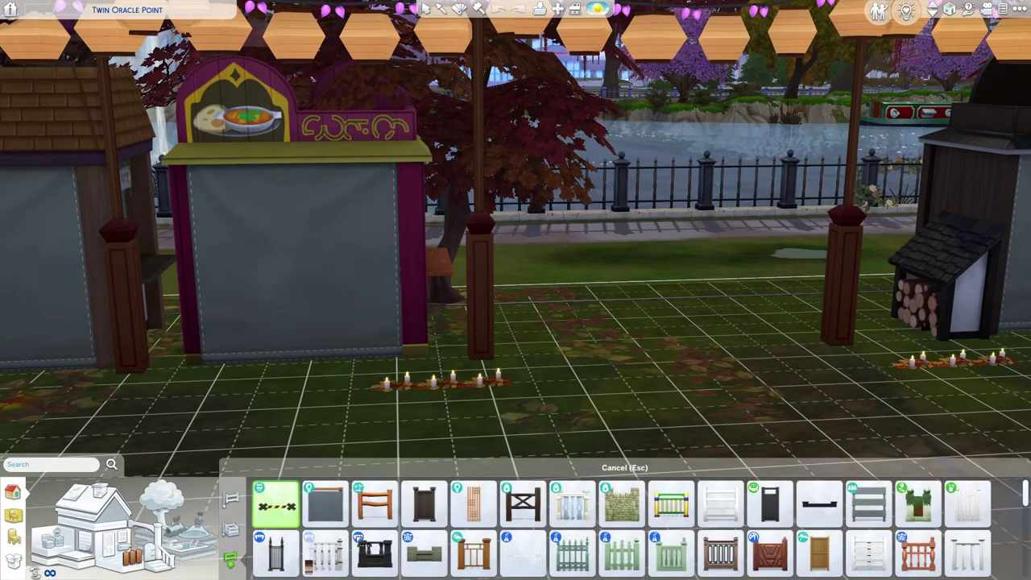
scroll(322, 523, down, 3)
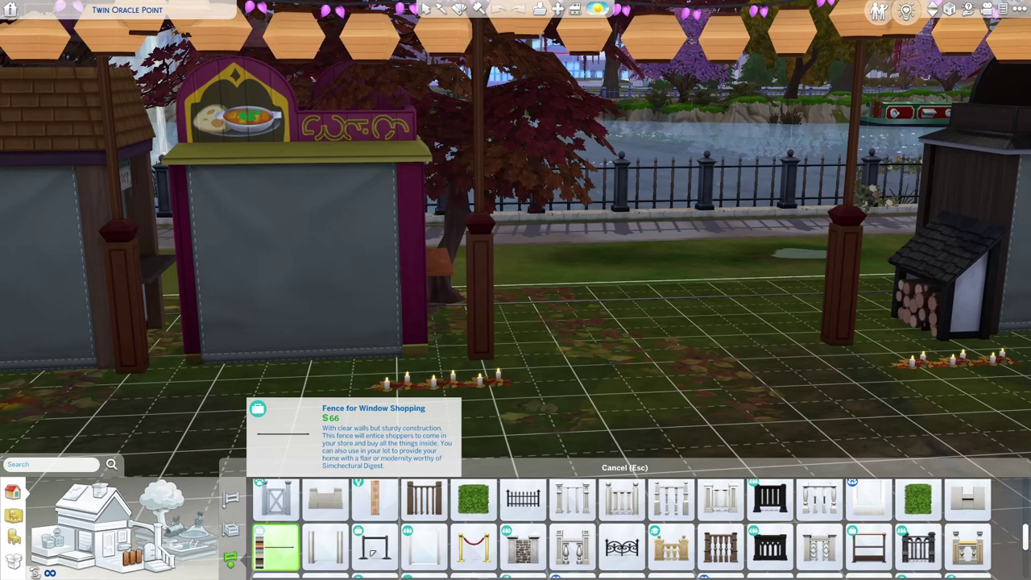
click(276, 548)
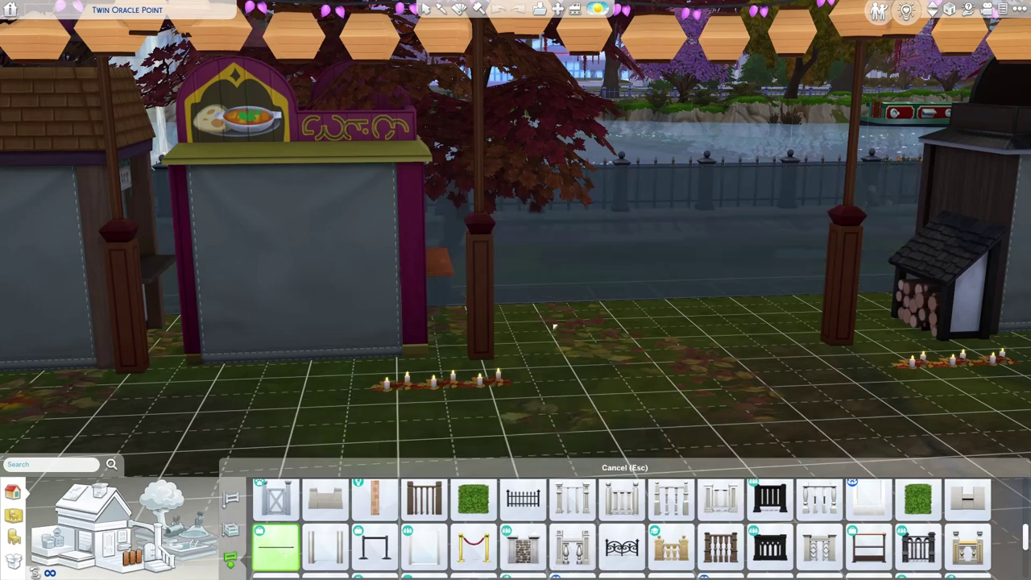
Look through the other fence styles, view the area behind the vendor stalls, and return to Live Mode
scroll(644, 523, up, 5)
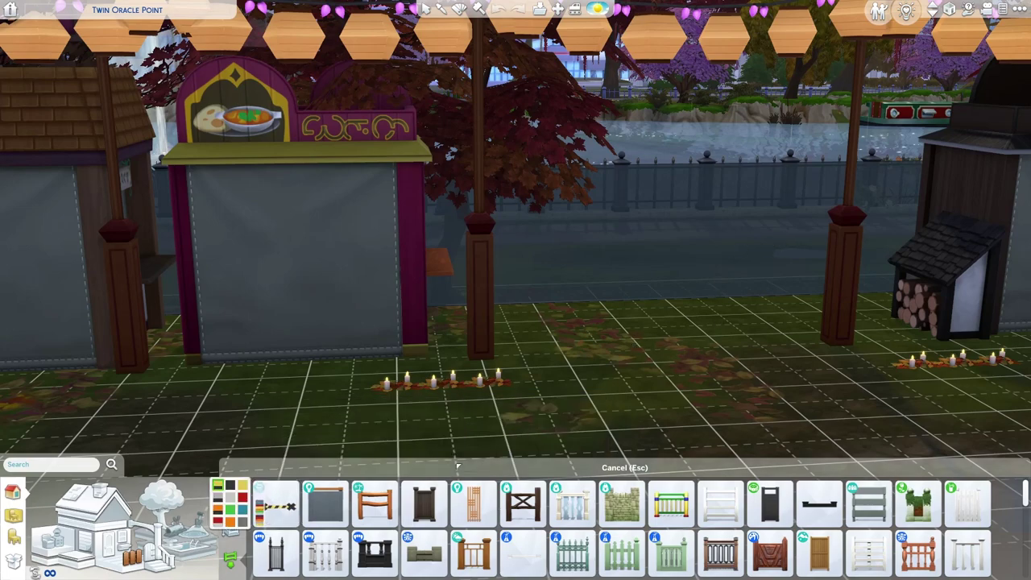
scroll(278, 540, down, 3)
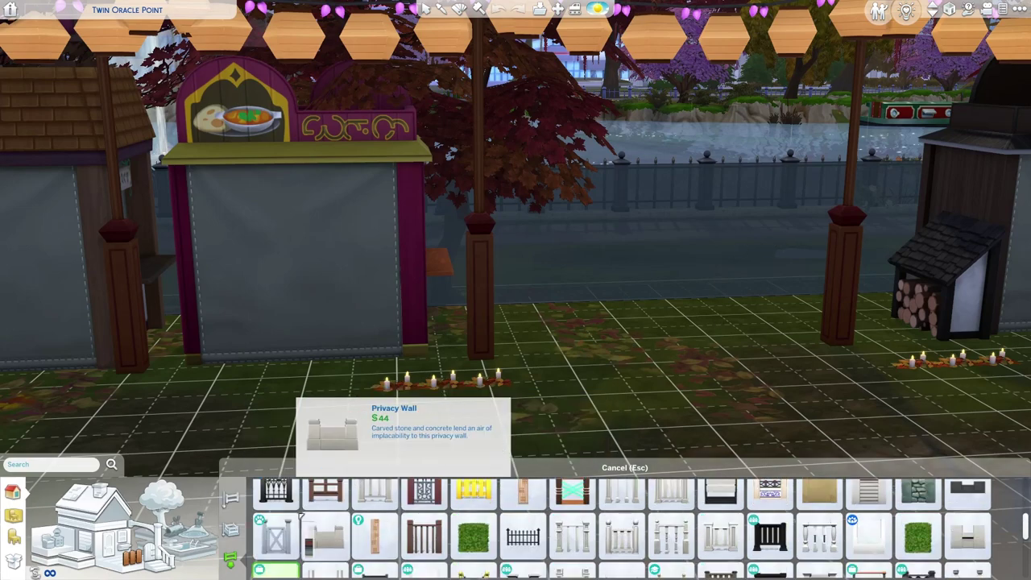
scroll(280, 551, down, 1)
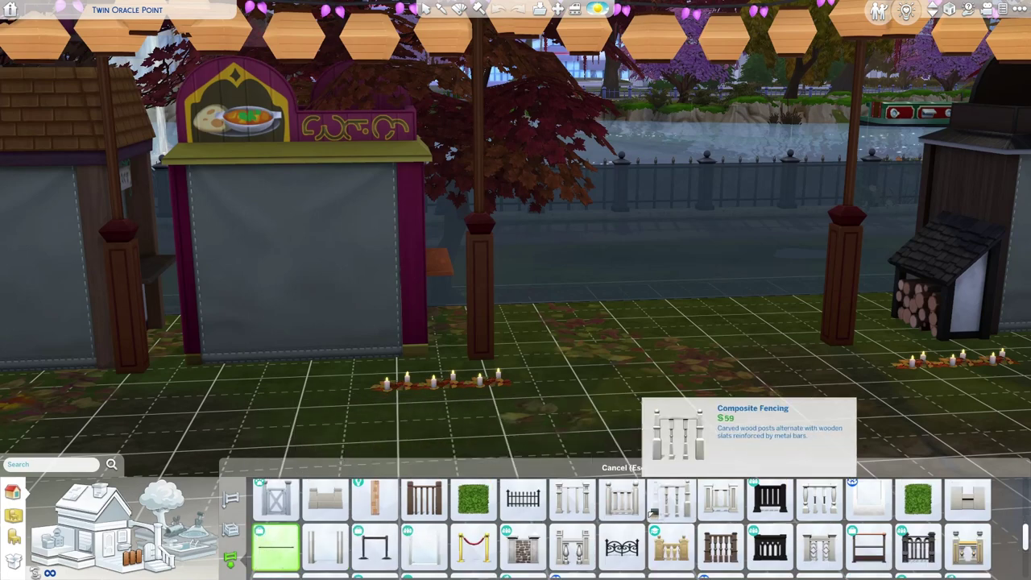
scroll(876, 520, up, 2)
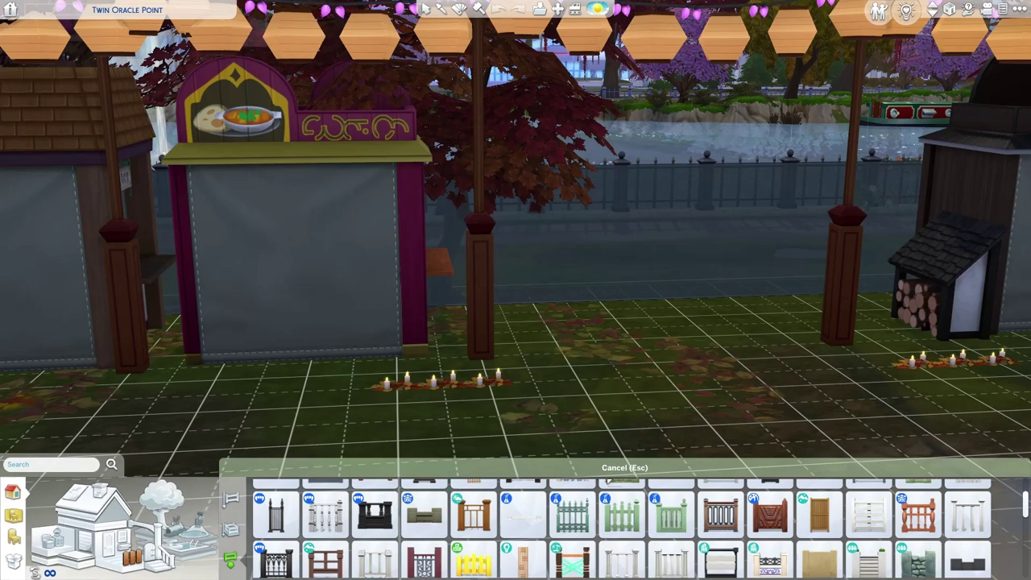
drag(606, 332, 507, 322)
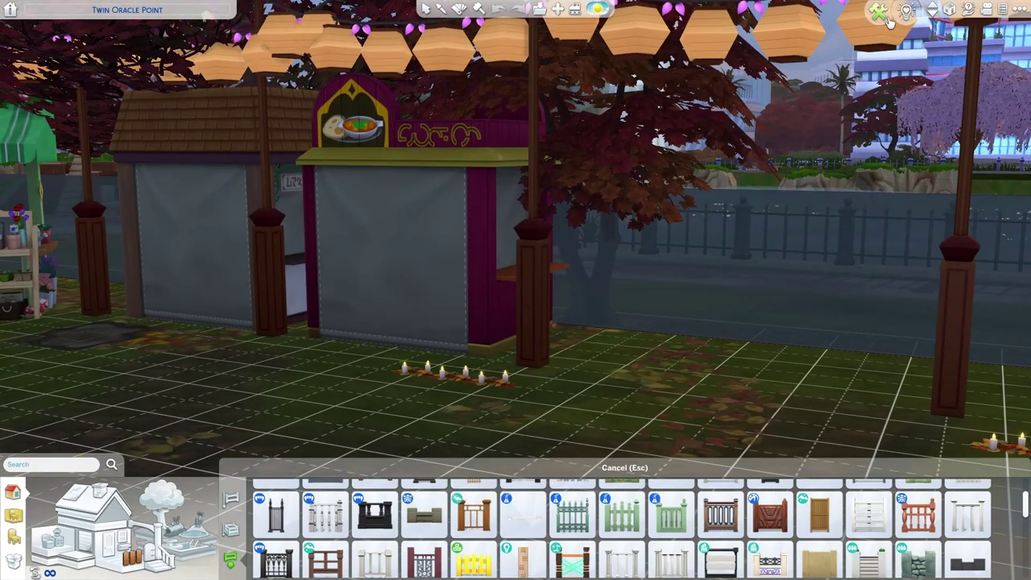
click(889, 22)
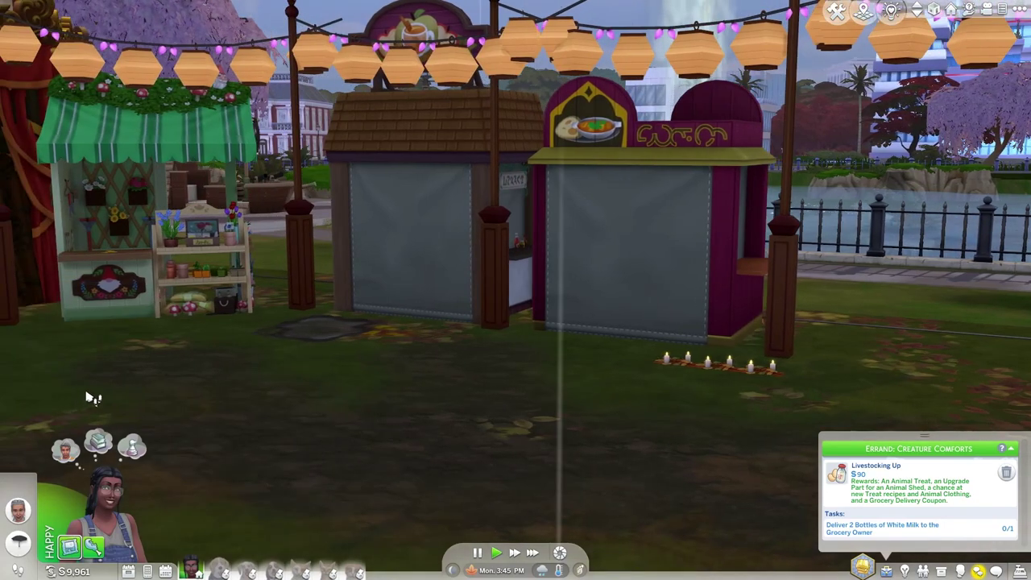
Check the row of vendor stalls for employees, finishing with a close view of the striped produce stall
drag(454, 292, 417, 355)
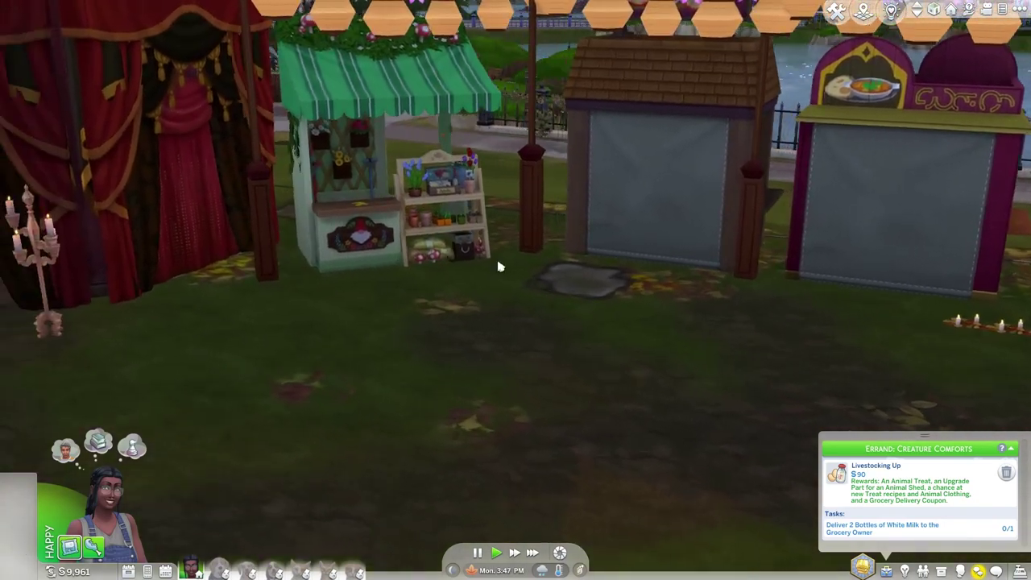
drag(497, 266, 483, 402)
scroll(478, 402, down, 2)
scroll(391, 333, down, 4)
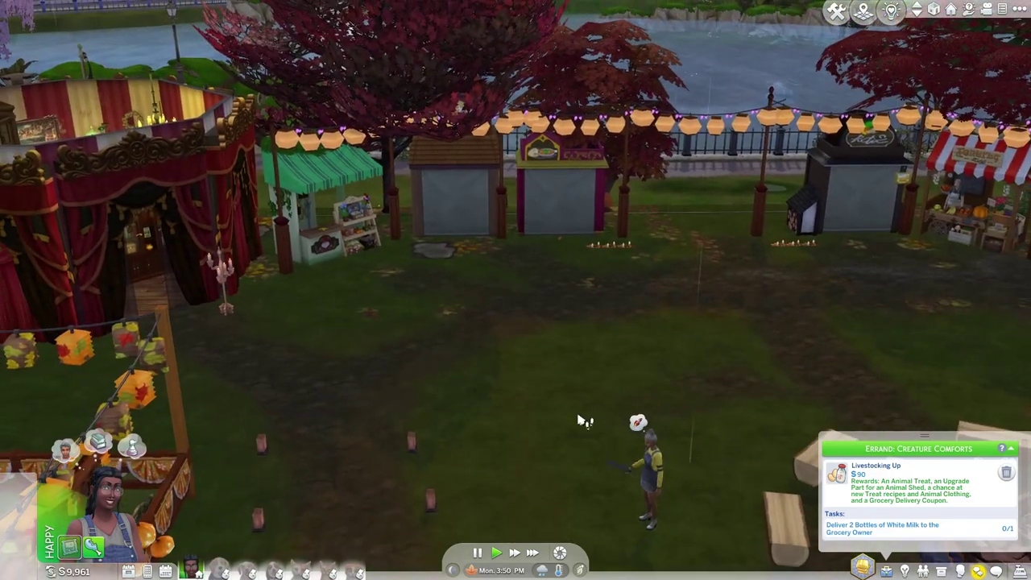
drag(442, 246, 469, 308)
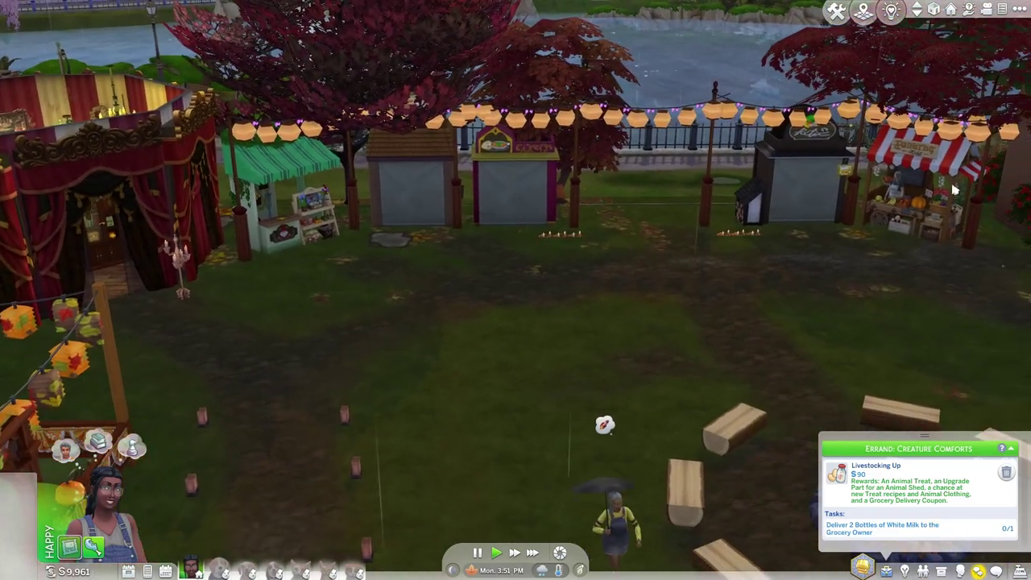
drag(522, 447, 520, 391)
scroll(546, 352, up, 5)
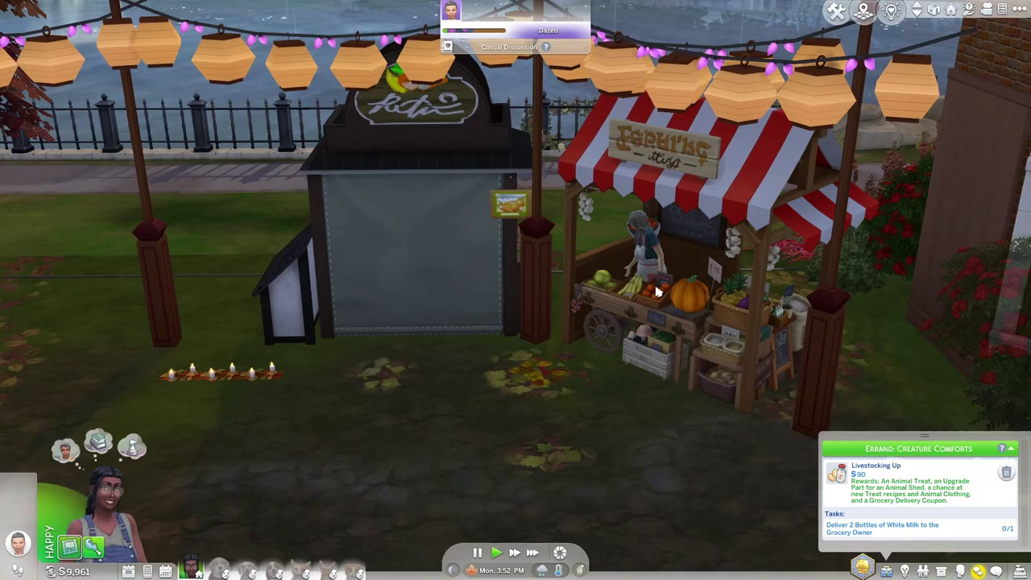
drag(657, 292, 666, 289)
Survey the wider park from above, including the fire pit and the lantern-lined play area
scroll(673, 295, down, 6)
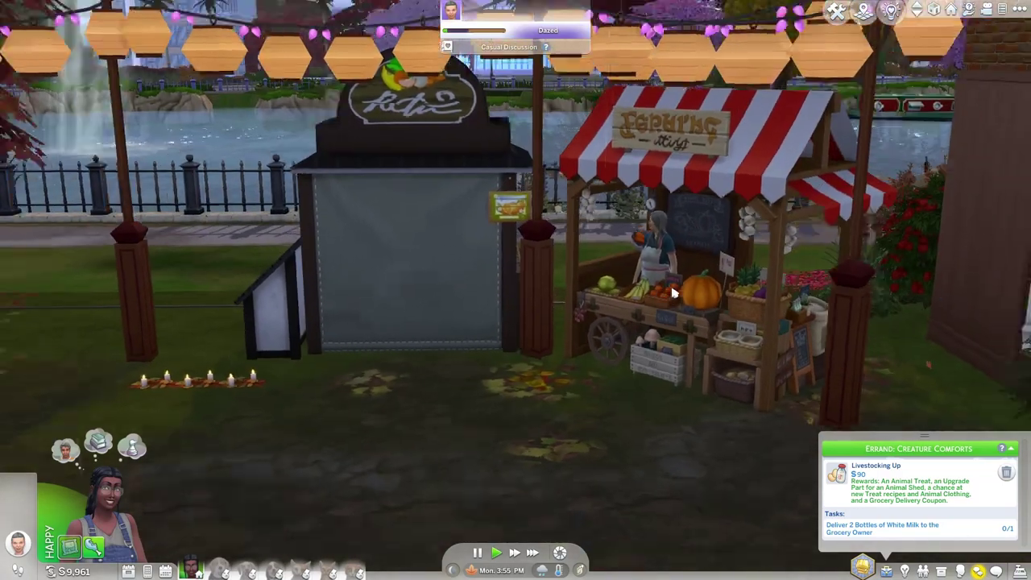
drag(563, 352, 414, 494)
scroll(475, 431, down, 3)
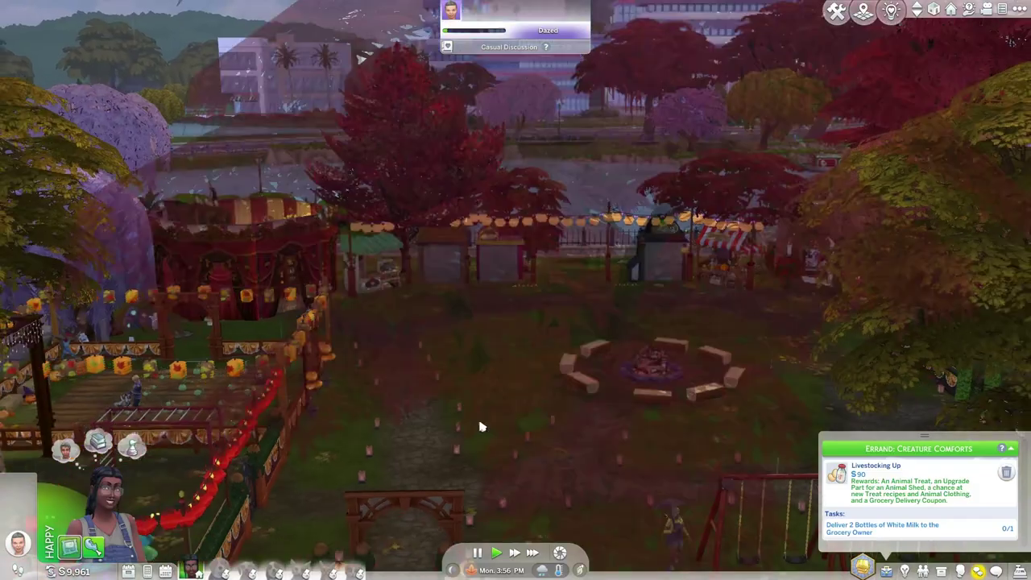
scroll(483, 415, up, 3)
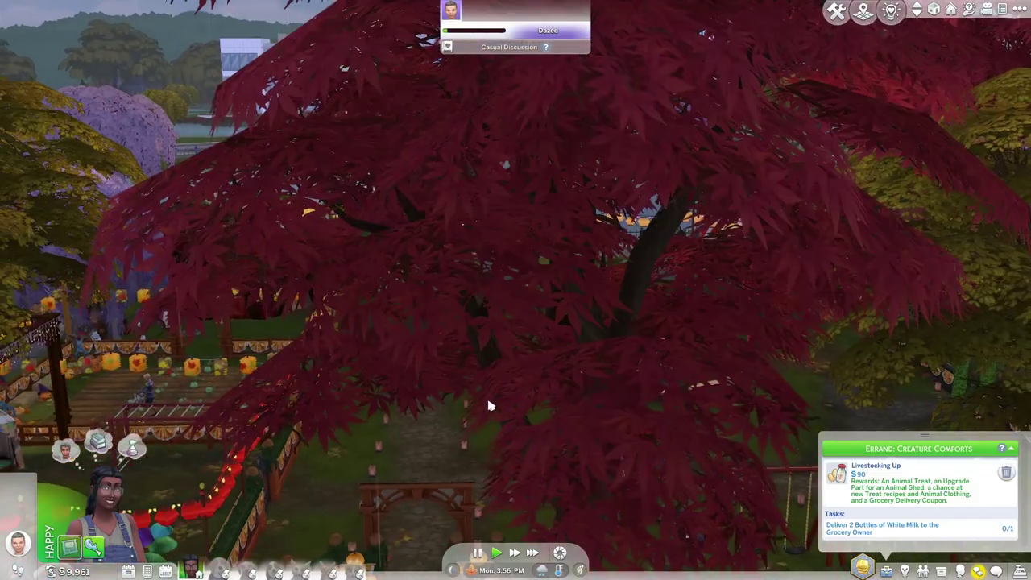
drag(490, 406, 657, 357)
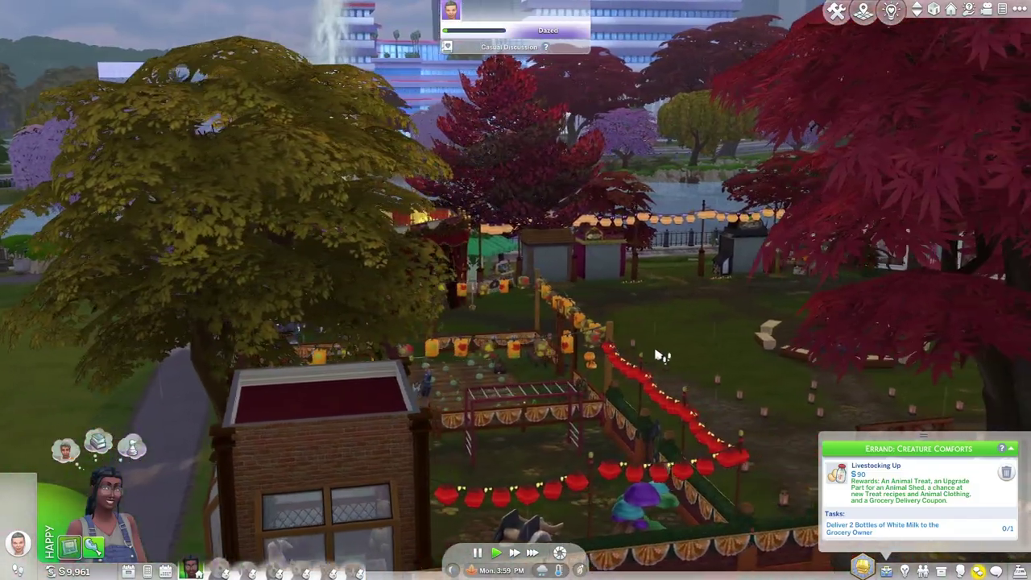